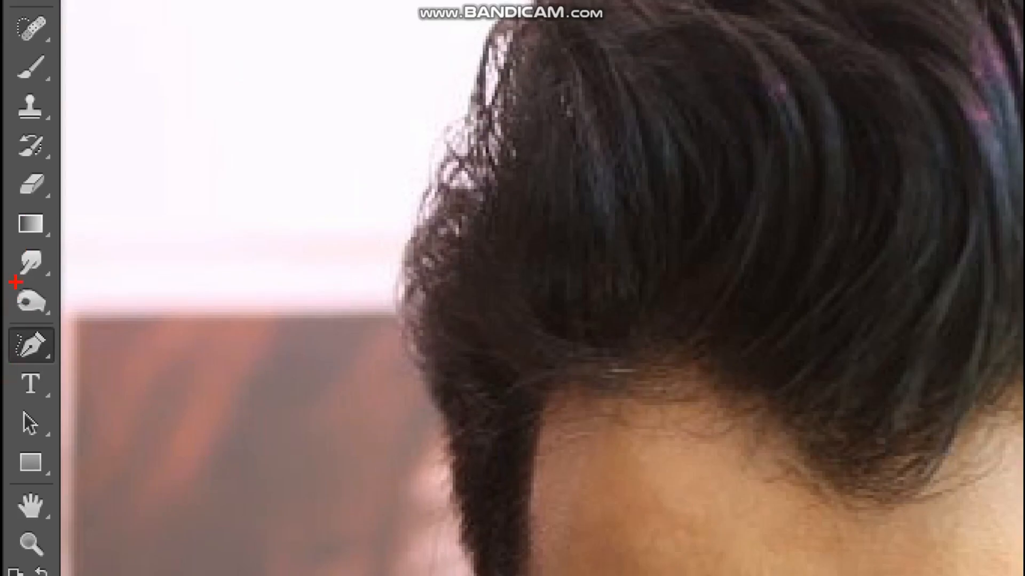
# Darken the left part of the man's hair with the Burn Tool at 100 px, Midtones range and 50% exposure.
pyautogui.moveTo(16, 281)
pyautogui.mouseDown()
pyautogui.moveTo(58, 274)
pyautogui.moveTo(88, 299)
pyautogui.moveTo(72, 322)
pyautogui.moveTo(53, 325)
pyautogui.moveTo(11, 304)
pyautogui.moveTo(12, 279)
pyautogui.mouseUp()
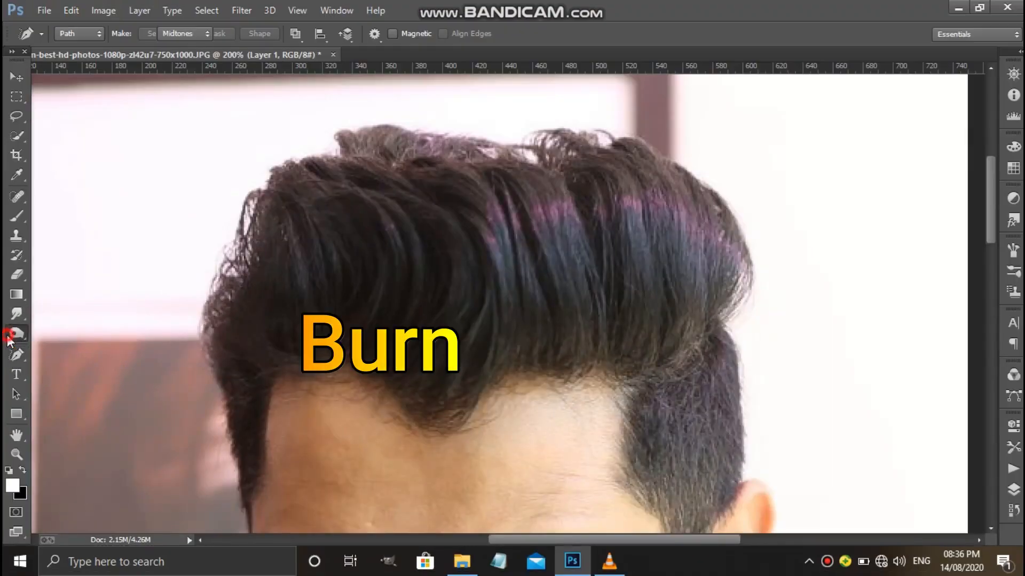
pyautogui.rightClick(7, 337)
pyautogui.click(66, 354)
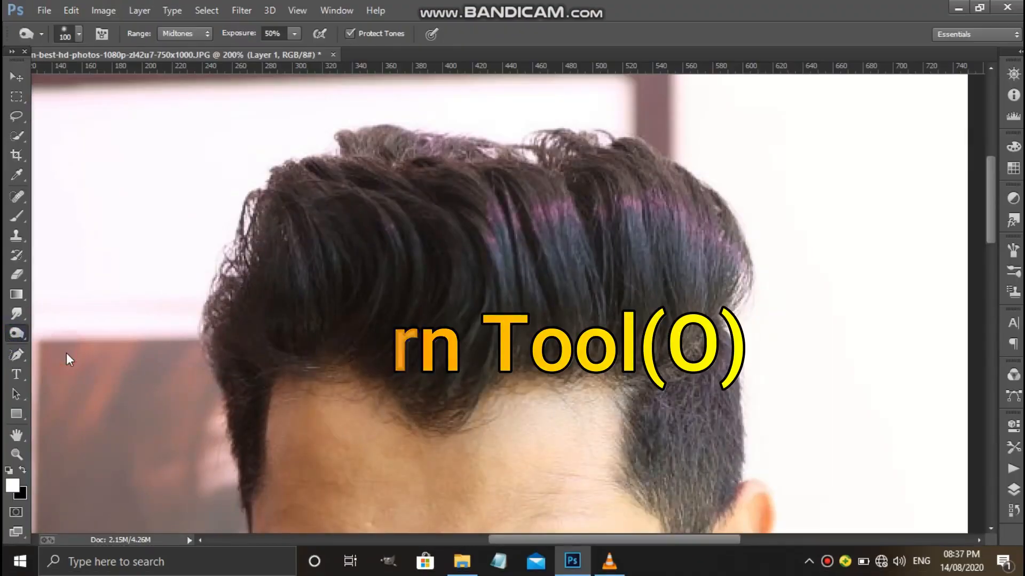
pyautogui.click(349, 251)
pyautogui.click(323, 285)
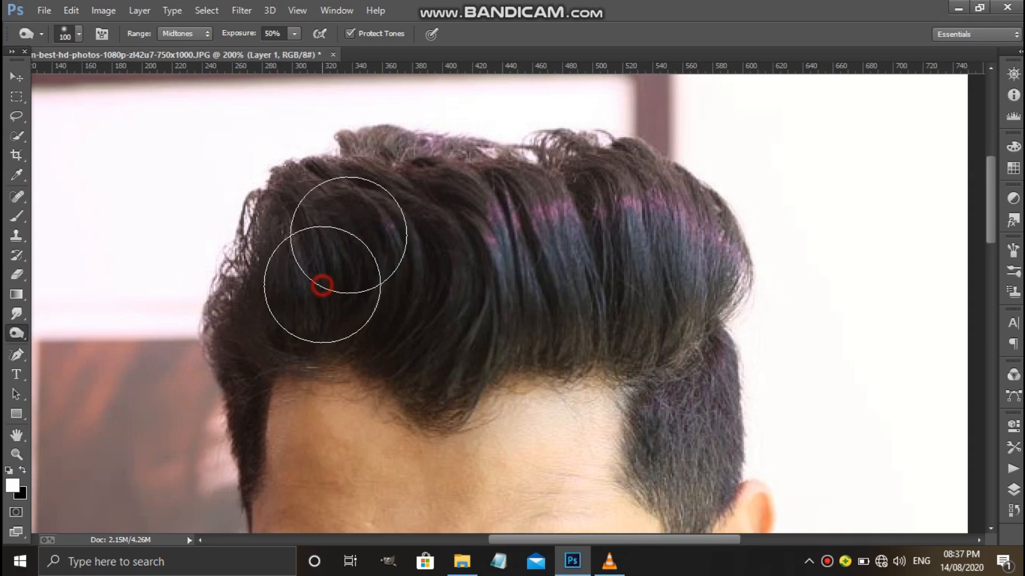
pyautogui.click(393, 222)
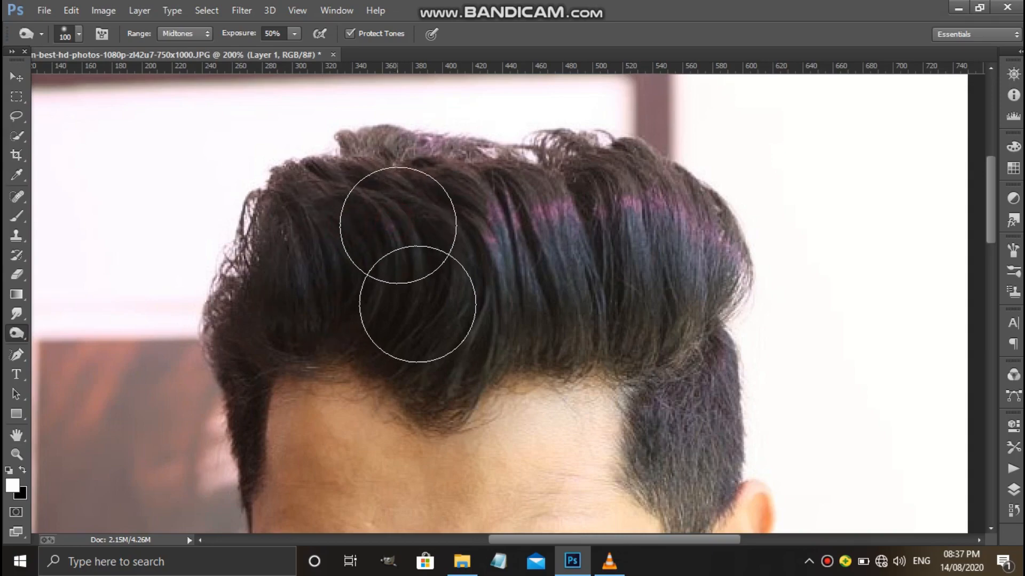
# Burn the middle and right parts of the quiff to darken the purple and blue highlights.
pyautogui.click(487, 240)
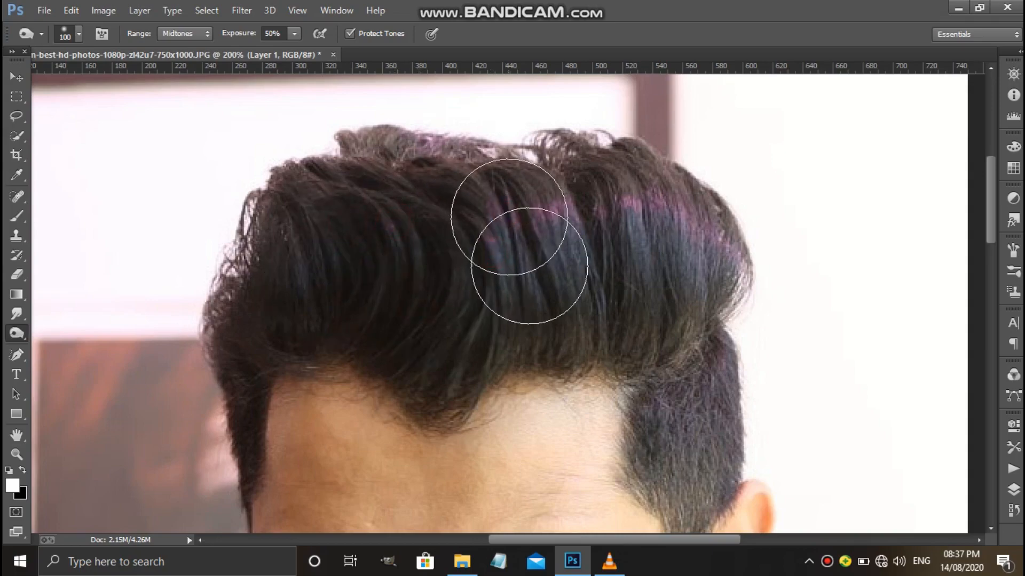
pyautogui.click(530, 265)
pyautogui.click(530, 298)
pyautogui.click(558, 230)
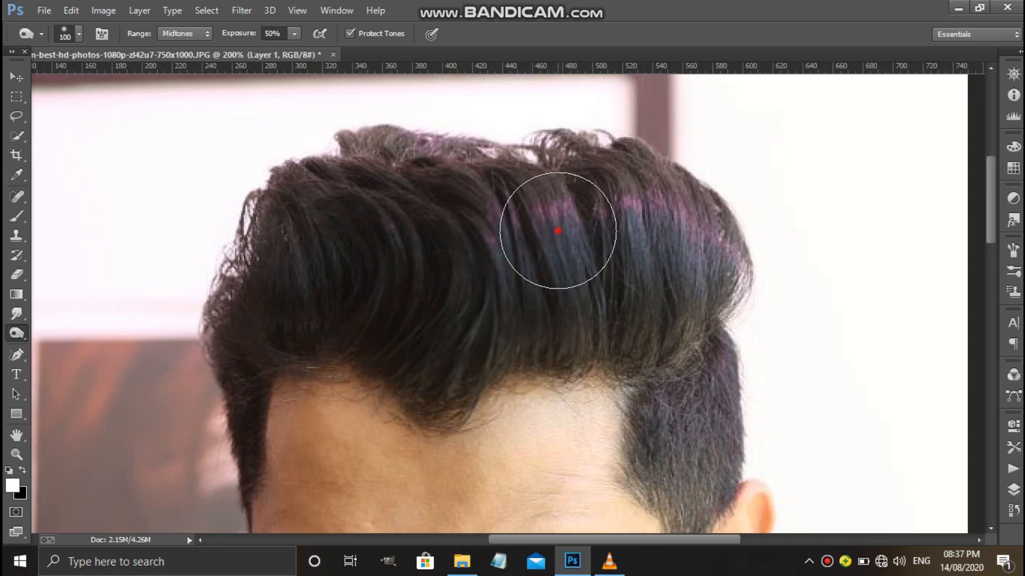
pyautogui.click(565, 258)
pyautogui.click(576, 283)
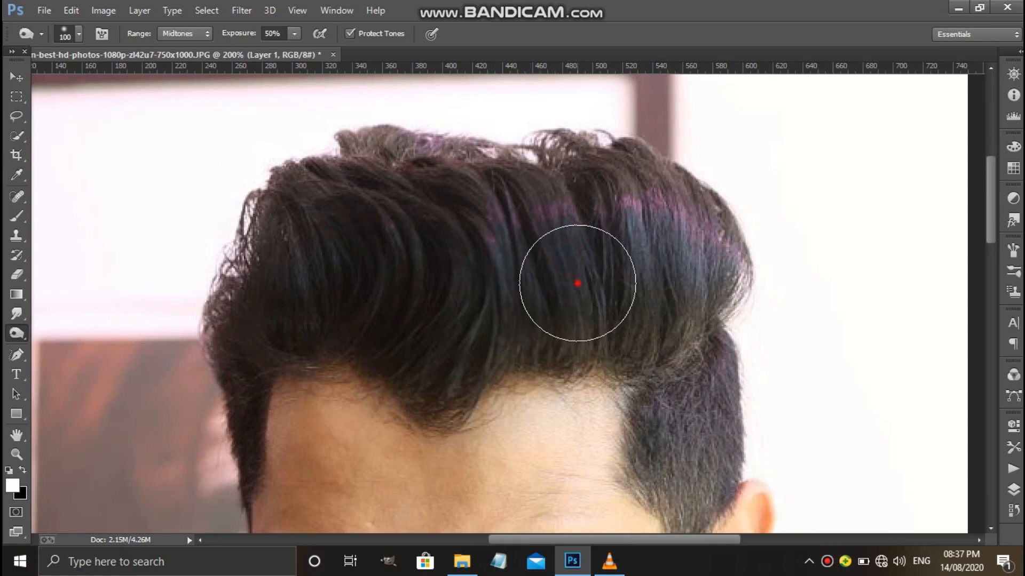
pyautogui.click(618, 222)
pyautogui.click(615, 222)
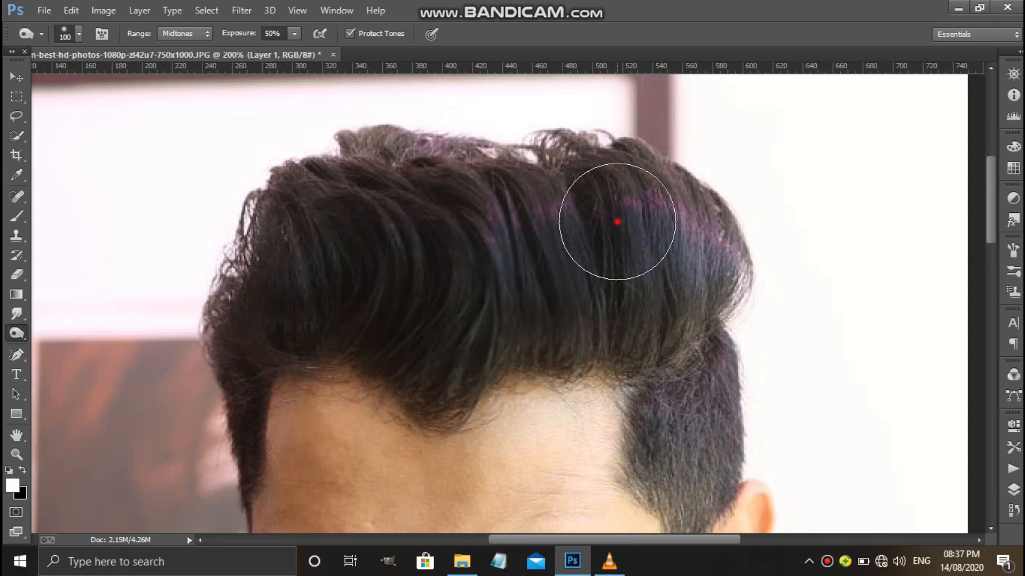
pyautogui.click(563, 230)
pyautogui.click(552, 220)
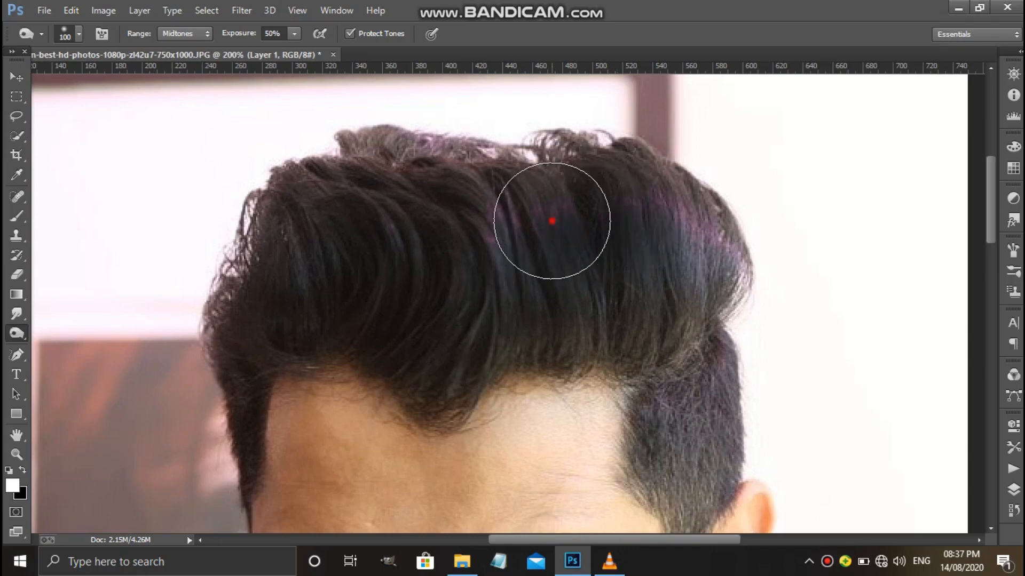
pyautogui.click(567, 279)
pyautogui.click(571, 308)
pyautogui.click(635, 308)
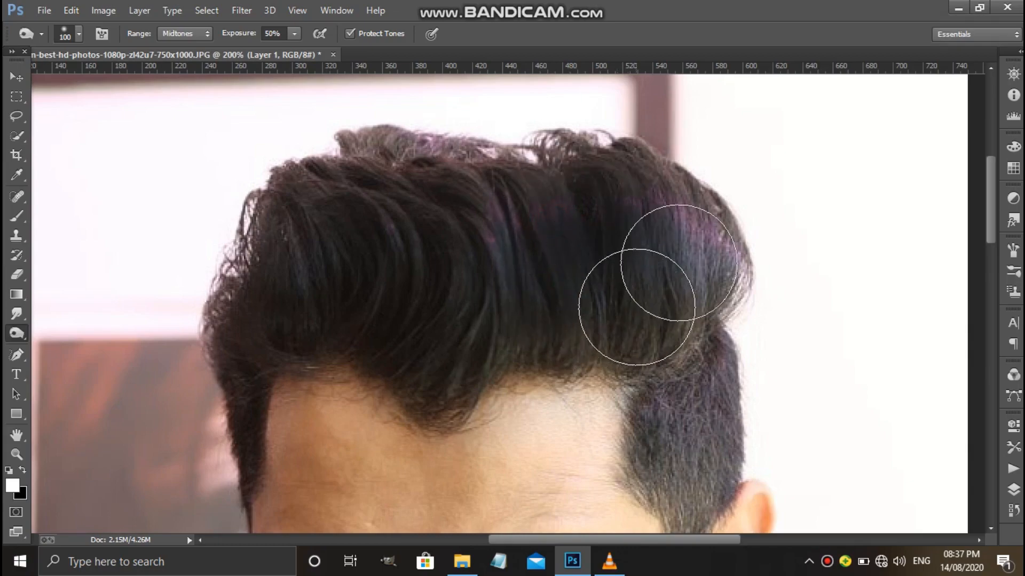
pyautogui.click(677, 263)
pyautogui.click(677, 264)
pyautogui.click(682, 224)
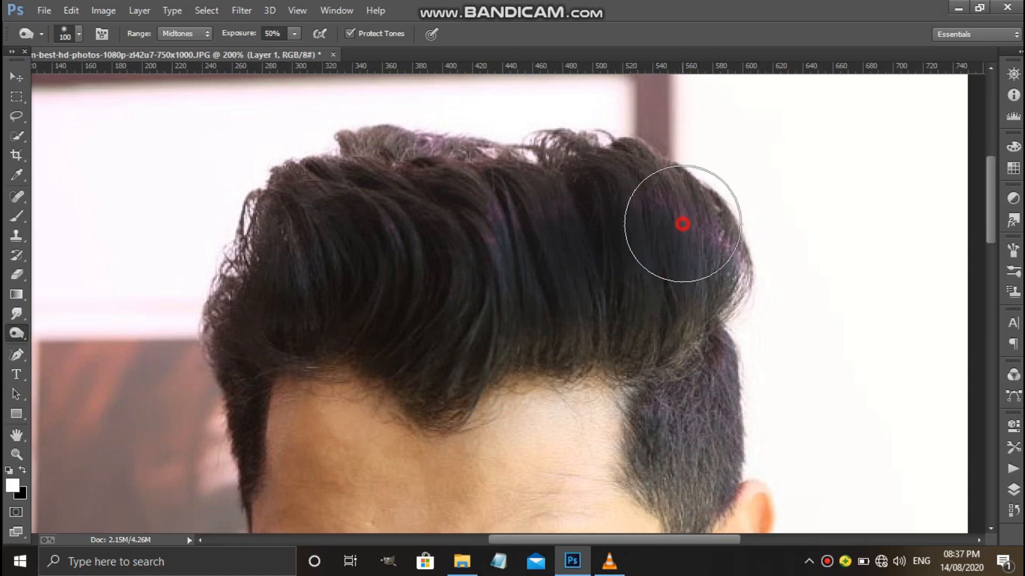
pyautogui.click(645, 194)
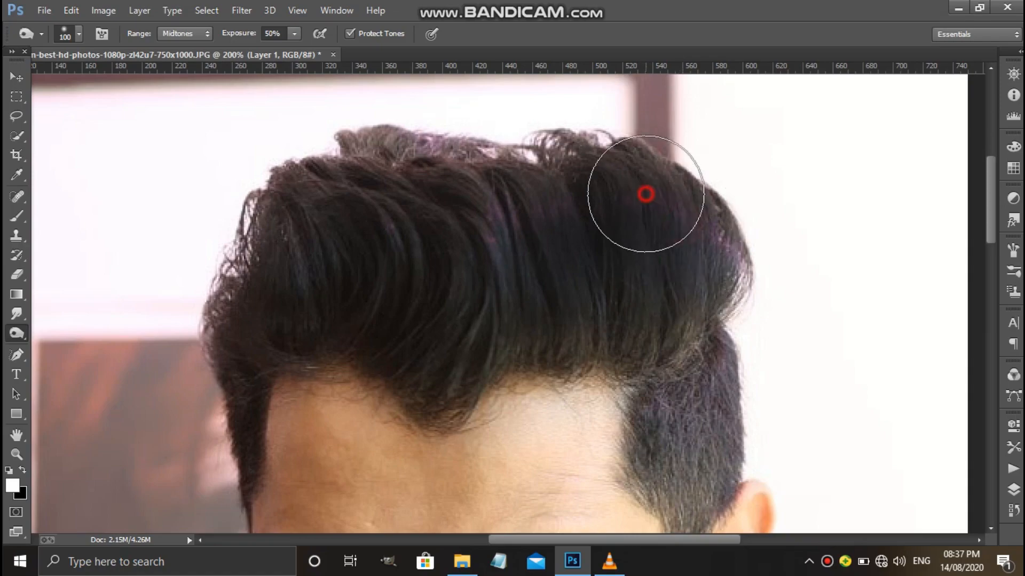
# Burn the upper edge of the hair and go over the left side again for an even dark tone.
pyautogui.click(503, 194)
pyautogui.click(398, 175)
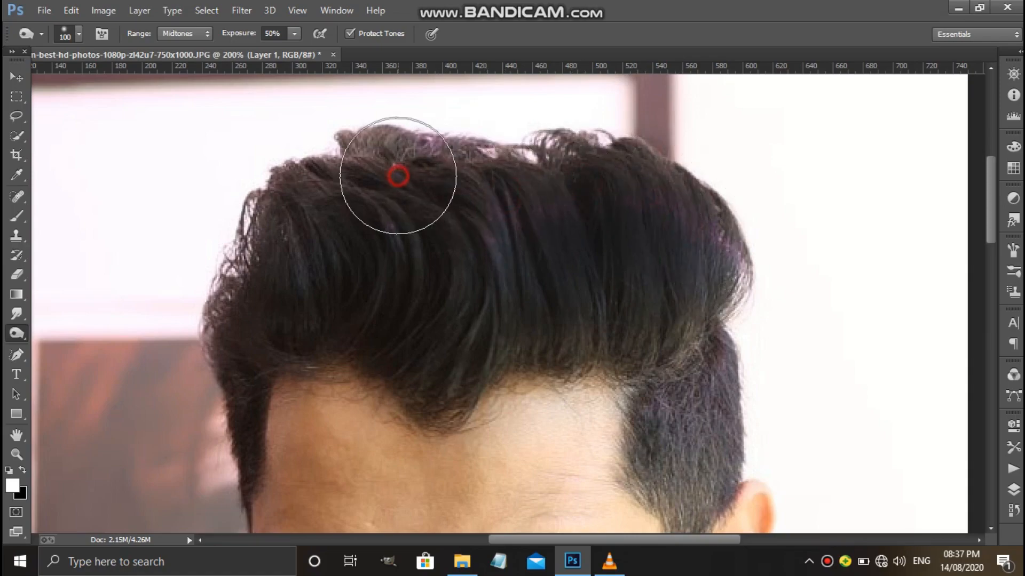
pyautogui.click(347, 199)
pyautogui.click(386, 256)
pyautogui.click(348, 280)
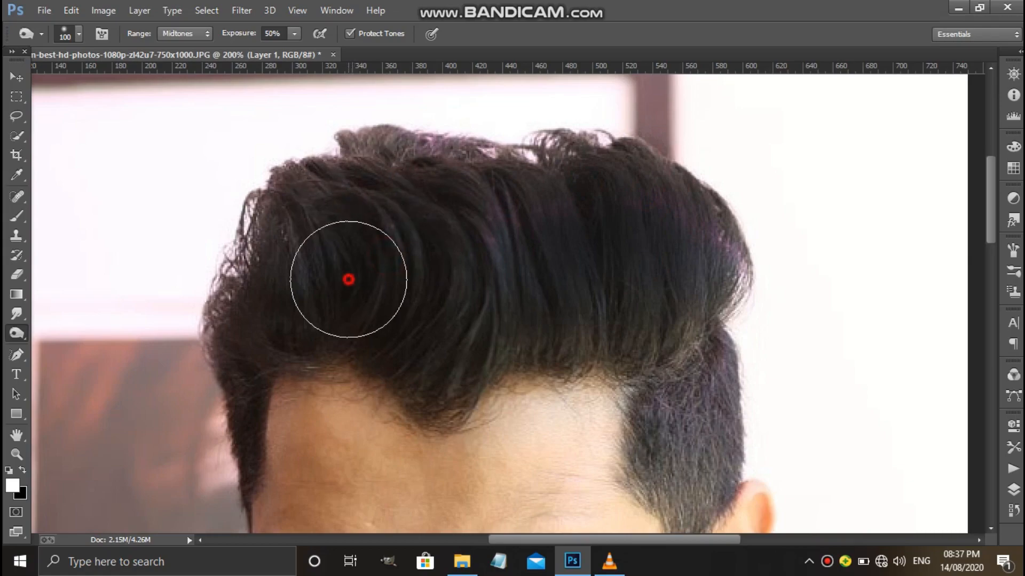
pyautogui.click(293, 288)
pyautogui.click(296, 240)
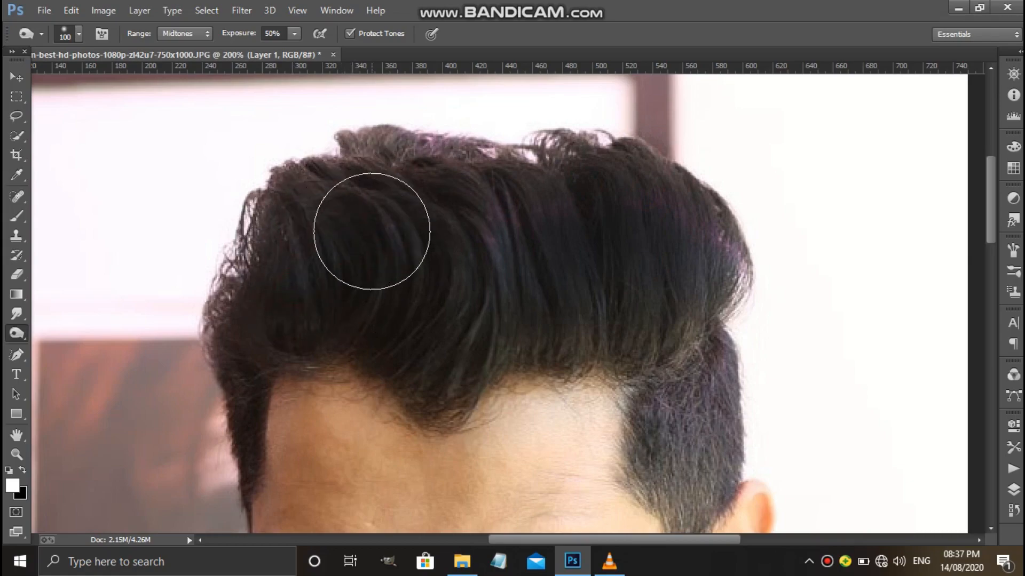
pyautogui.click(369, 231)
pyautogui.click(423, 274)
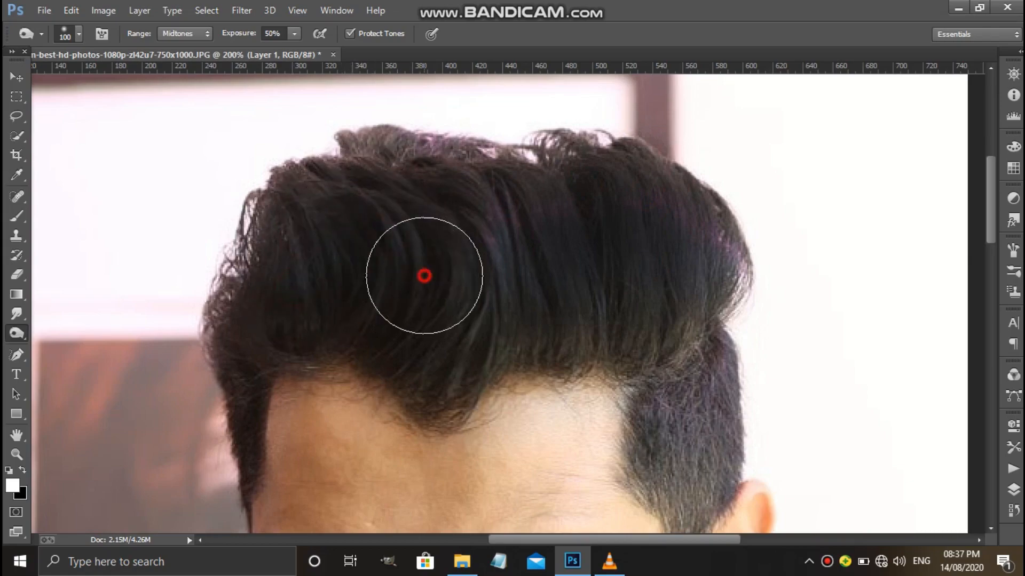
pyautogui.click(400, 165)
pyautogui.click(456, 176)
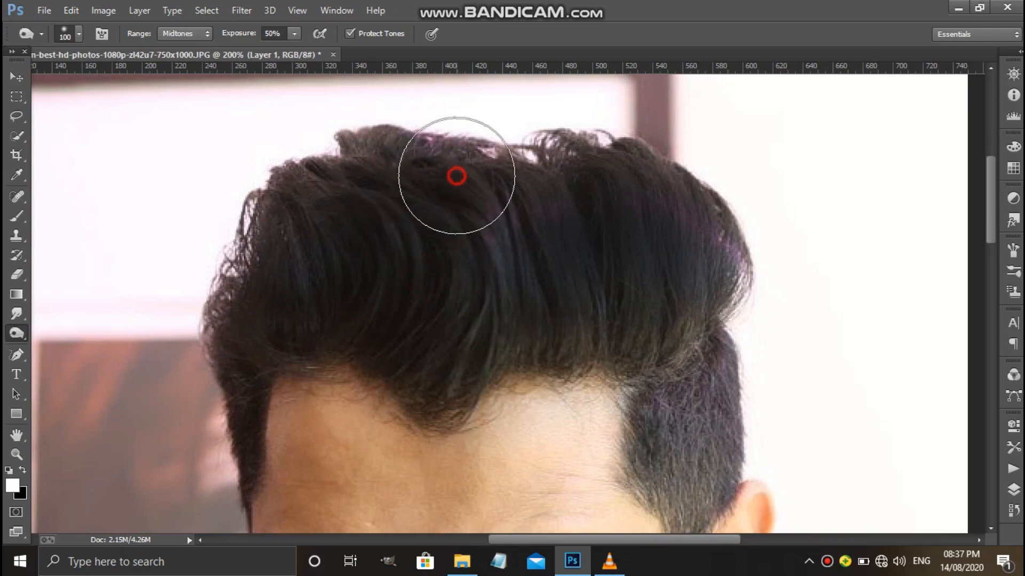
pyautogui.click(274, 284)
pyautogui.click(277, 250)
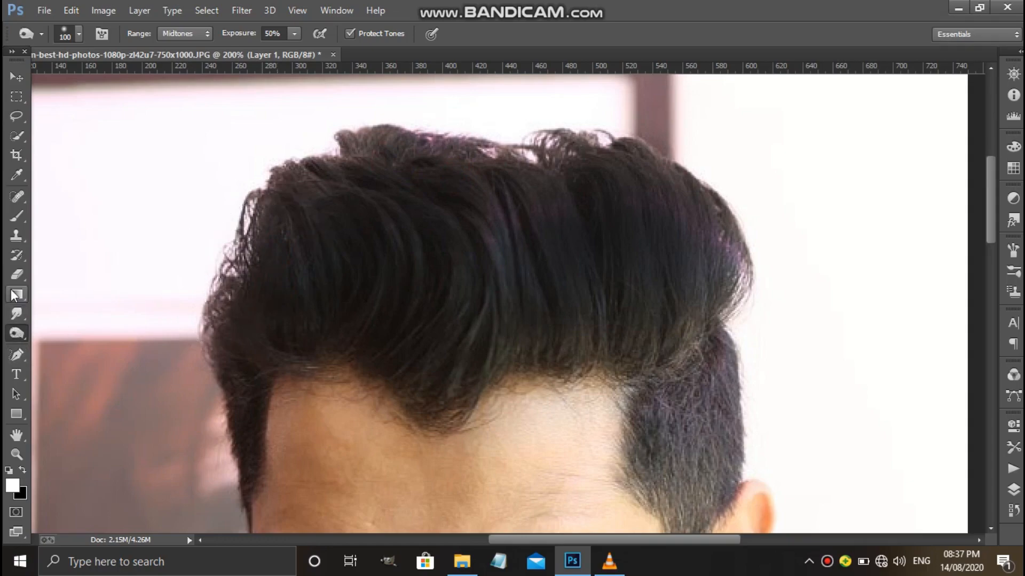
# Draw a curved Freeform Pen path along a strand in the middle of the quiff, from its top down to the hairline.
pyautogui.click(16, 355)
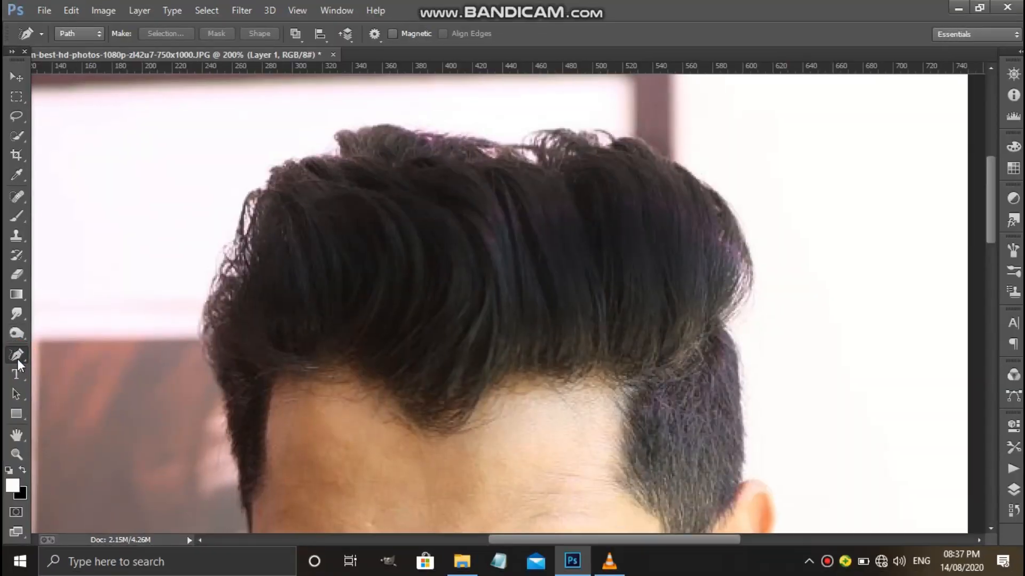
pyautogui.rightClick(17, 358)
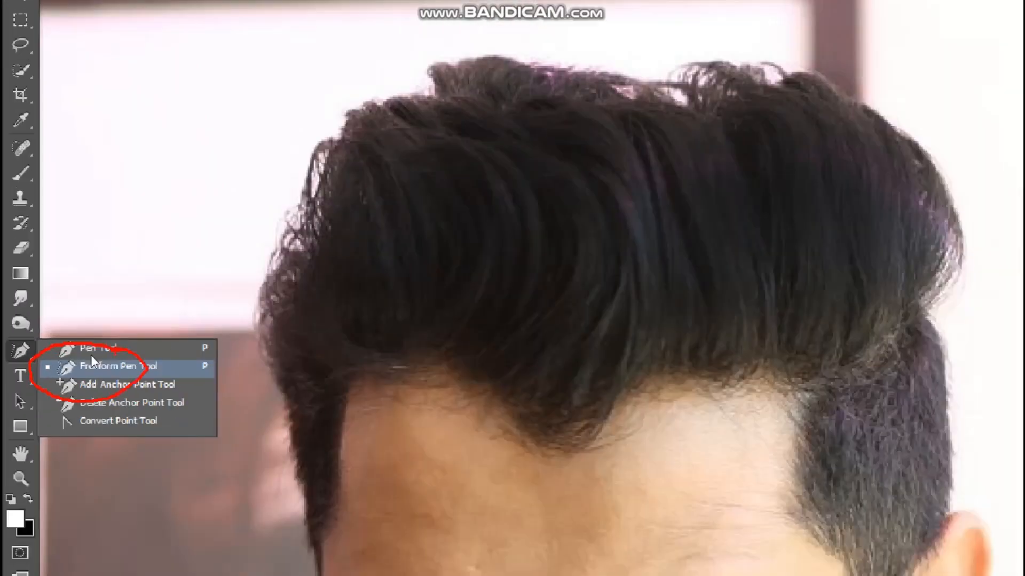
pyautogui.click(92, 358)
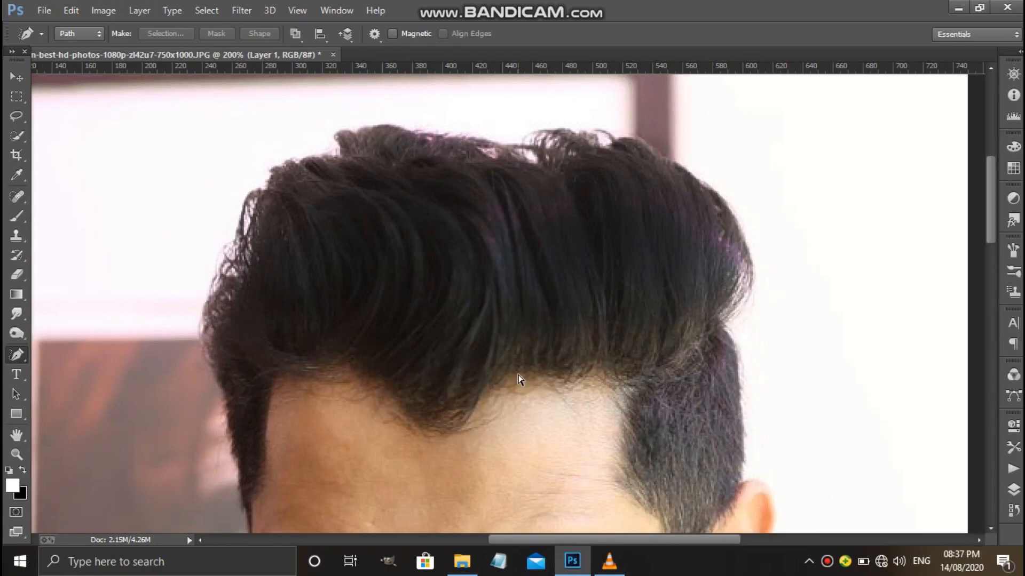
pyautogui.scroll(1, 521, 378)
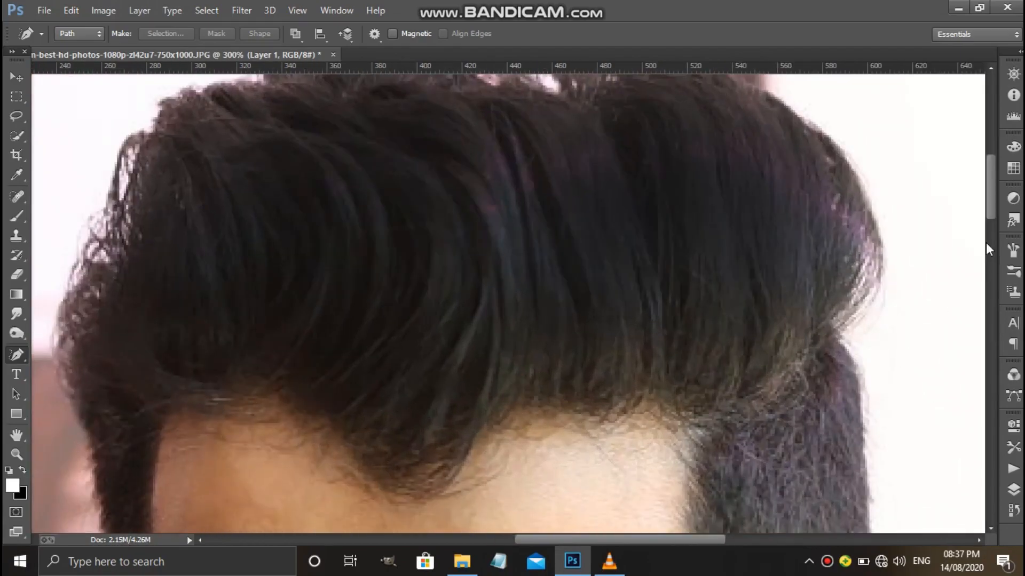
pyautogui.moveTo(990, 194); pyautogui.dragTo(991, 187)
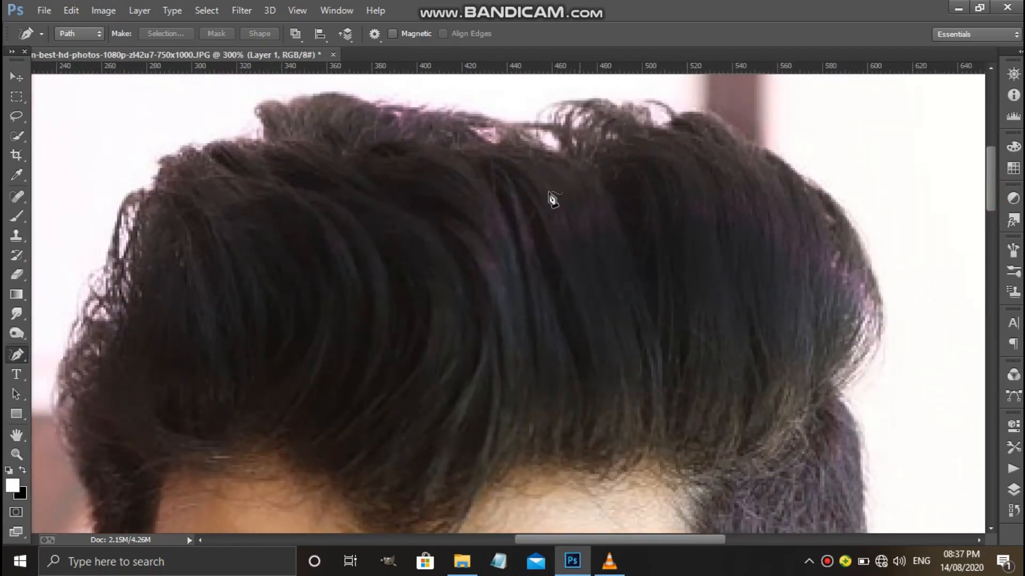
pyautogui.moveTo(504, 166)
pyautogui.mouseDown()
pyautogui.moveTo(543, 217)
pyautogui.moveTo(542, 350)
pyautogui.mouseUp()
pyautogui.hotkey('ctrl', 'z')
pyautogui.click(514, 161)
pyautogui.moveTo(556, 328)
pyautogui.mouseDown()
pyautogui.moveTo(512, 404)
pyautogui.moveTo(536, 414)
pyautogui.moveTo(541, 381)
pyautogui.moveTo(505, 181)
pyautogui.moveTo(492, 165)
pyautogui.mouseUp()
pyautogui.click(512, 404)
pyautogui.hotkey('ctrl', 'z')
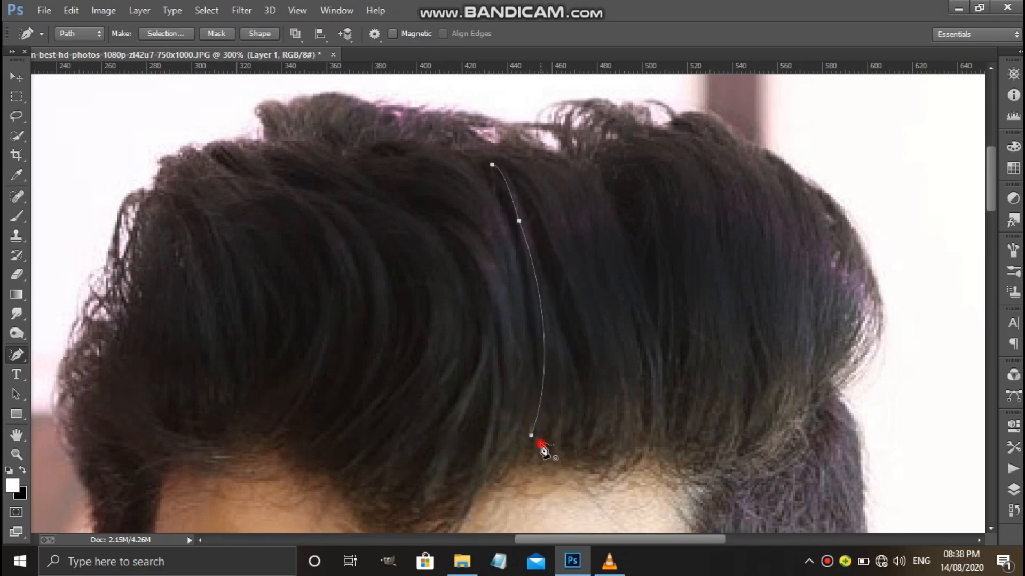
# Draw a second freeform strand path just right of the first, running from the hairline up to the top.
pyautogui.moveTo(541, 444)
pyautogui.mouseDown()
pyautogui.moveTo(559, 405)
pyautogui.moveTo(565, 297)
pyautogui.moveTo(532, 187)
pyautogui.mouseUp()
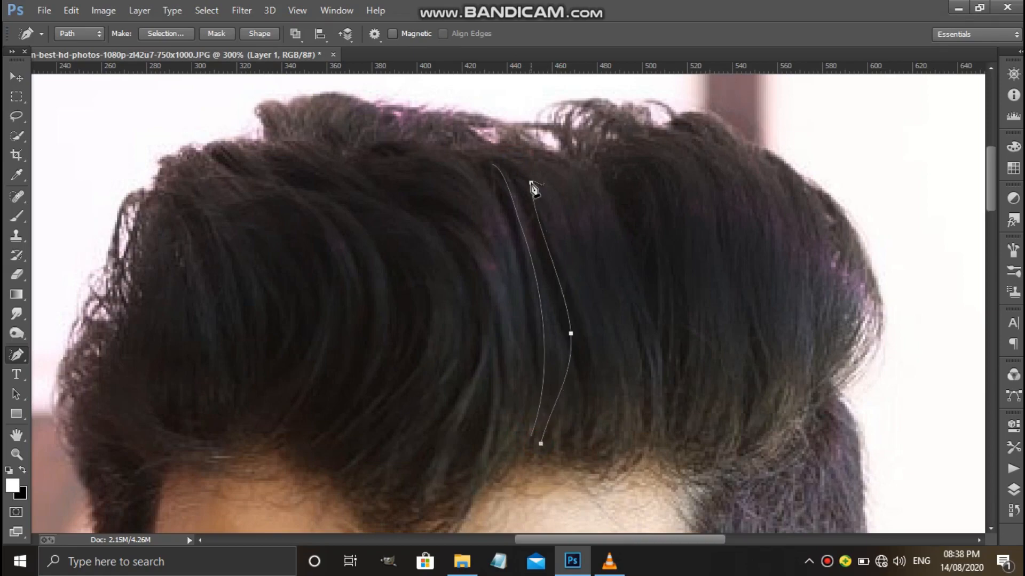
pyautogui.hotkey('ctrl', 'z')
pyautogui.moveTo(541, 437)
pyautogui.mouseDown()
pyautogui.moveTo(558, 375)
pyautogui.moveTo(523, 173)
pyautogui.mouseUp()
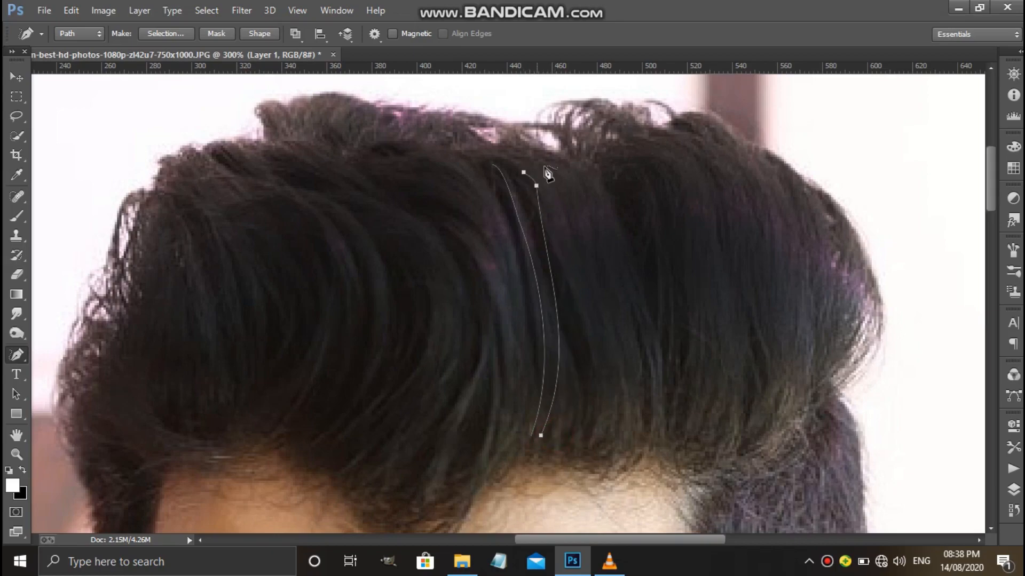
pyautogui.moveTo(537, 161)
pyautogui.mouseDown()
pyautogui.moveTo(573, 379)
pyautogui.moveTo(554, 392)
pyautogui.mouseUp()
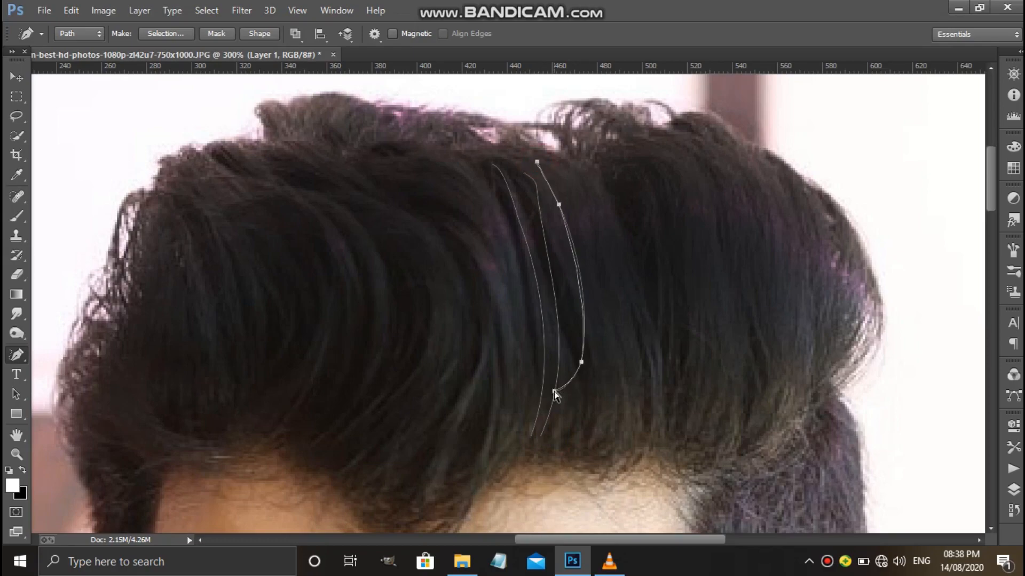
pyautogui.hotkey('ctrl', 'z')
pyautogui.moveTo(532, 163)
pyautogui.mouseDown()
pyautogui.moveTo(581, 317)
pyautogui.moveTo(550, 407)
pyautogui.mouseUp()
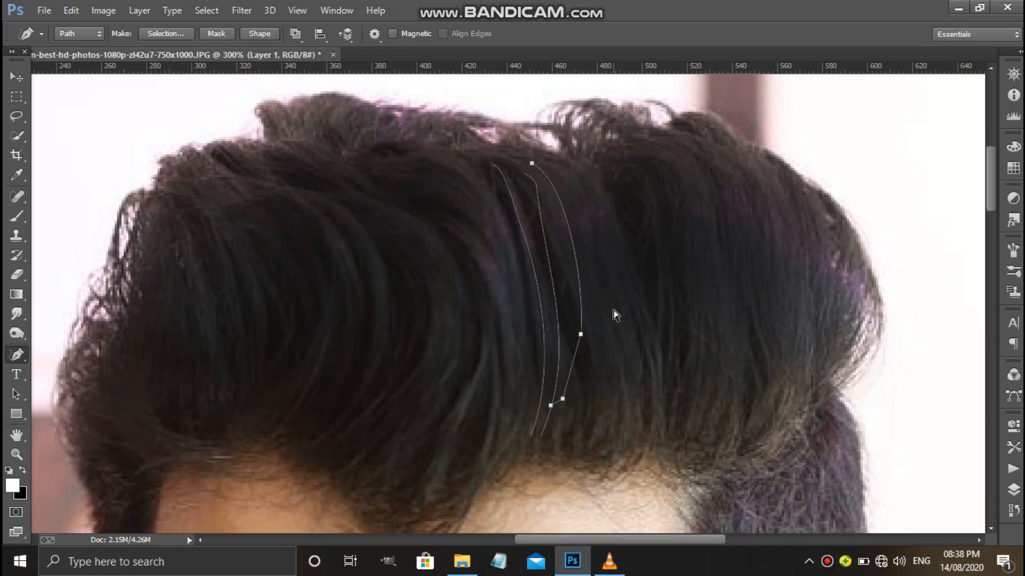
pyautogui.hotkey('ctrl', 'z')
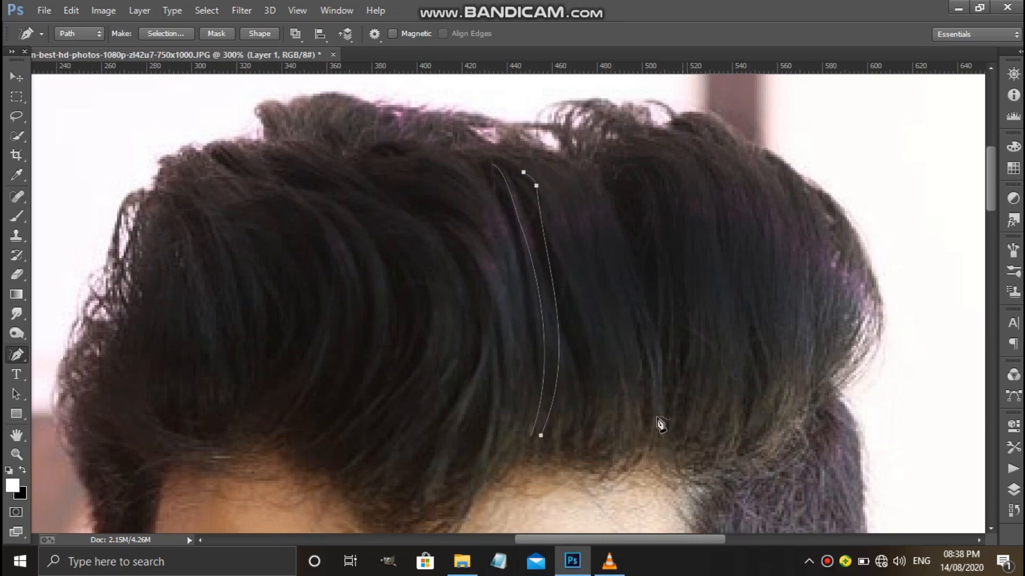
# Add a third and a fourth freeform strand path, each slightly further right and curving up from the hairline.
pyautogui.moveTo(557, 434)
pyautogui.mouseDown()
pyautogui.moveTo(566, 408)
pyautogui.moveTo(544, 192)
pyautogui.mouseUp()
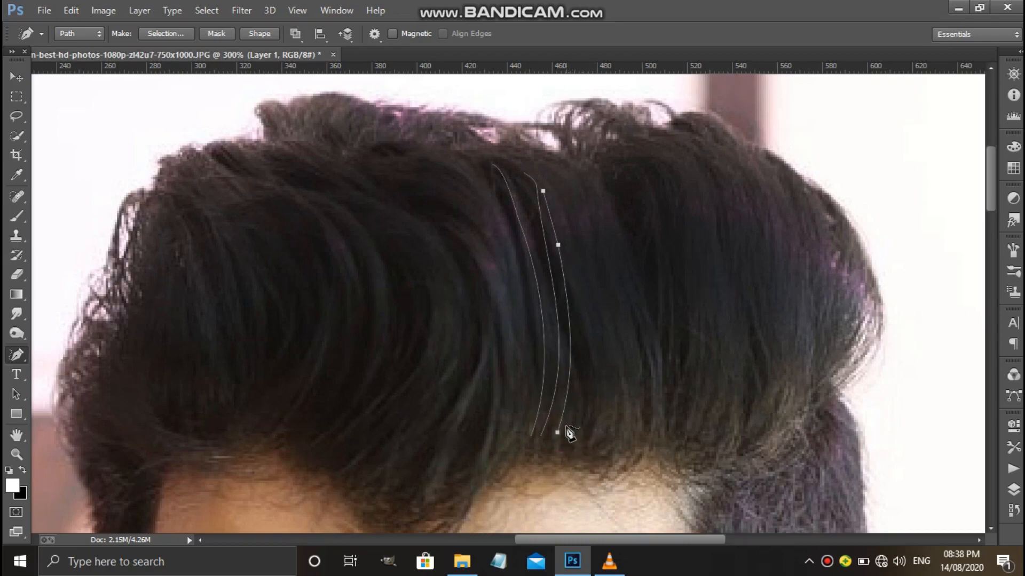
pyautogui.moveTo(568, 433)
pyautogui.mouseDown()
pyautogui.moveTo(583, 393)
pyautogui.moveTo(558, 156)
pyautogui.moveTo(565, 164)
pyautogui.moveTo(549, 174)
pyautogui.moveTo(566, 398)
pyautogui.mouseUp()
pyautogui.hotkey('ctrl', 'z')
pyautogui.hotkey('ctrl', 'z')
pyautogui.moveTo(566, 435)
pyautogui.mouseDown()
pyautogui.moveTo(580, 324)
pyautogui.moveTo(558, 211)
pyautogui.mouseUp()
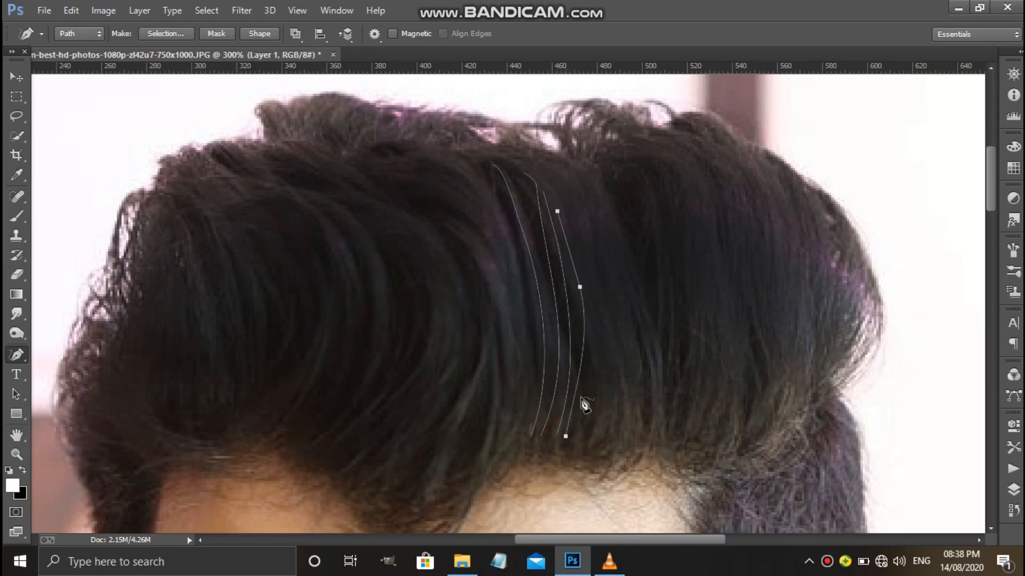
# Add a fifth and a sixth freeform path following the hair flow, continuing rightward from the existing strand paths.
pyautogui.moveTo(575, 430)
pyautogui.mouseDown()
pyautogui.moveTo(607, 323)
pyautogui.moveTo(590, 190)
pyautogui.mouseUp()
pyautogui.hotkey('ctrl', 'z')
pyautogui.moveTo(579, 429); pyautogui.dragTo(582, 193)
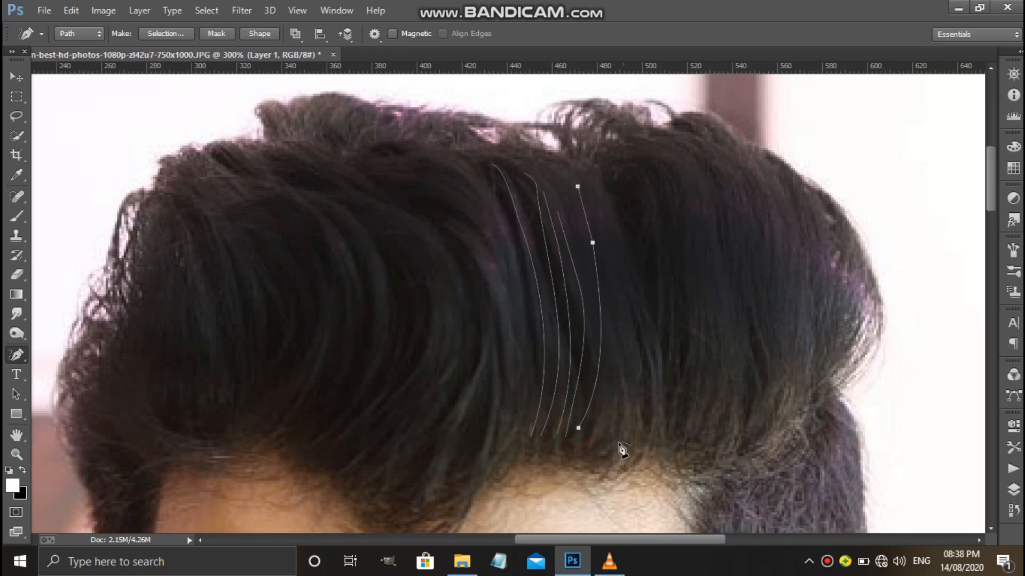
pyautogui.moveTo(597, 430)
pyautogui.mouseDown()
pyautogui.moveTo(617, 339)
pyautogui.moveTo(598, 195)
pyautogui.mouseUp()
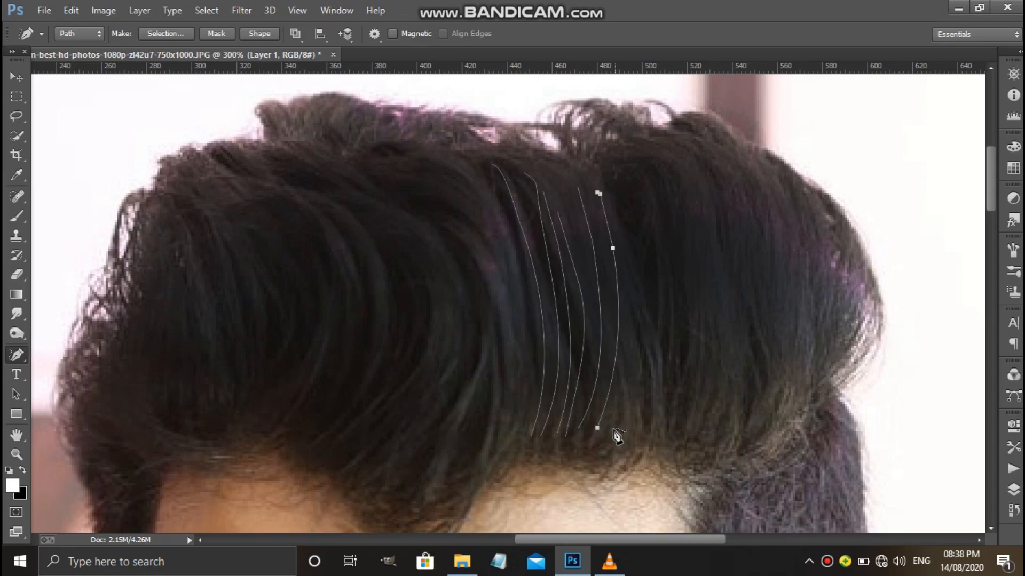
# Extend the row rightward with a seventh and an eighth curved freeform path from the hairline to the upper quiff.
pyautogui.moveTo(614, 429)
pyautogui.mouseDown()
pyautogui.moveTo(626, 343)
pyautogui.moveTo(607, 199)
pyautogui.moveTo(598, 416)
pyautogui.moveTo(631, 256)
pyautogui.moveTo(614, 200)
pyautogui.mouseUp()
pyautogui.hotkey('ctrl', 'z')
pyautogui.hotkey('ctrl', 'z')
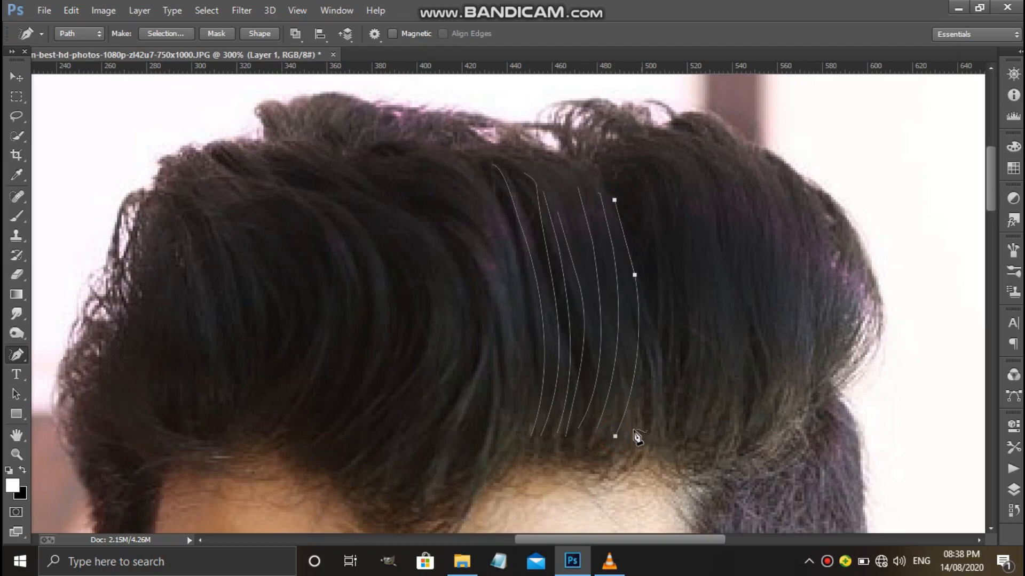
pyautogui.moveTo(634, 431); pyautogui.dragTo(648, 396)
pyautogui.moveTo(656, 351); pyautogui.dragTo(626, 184)
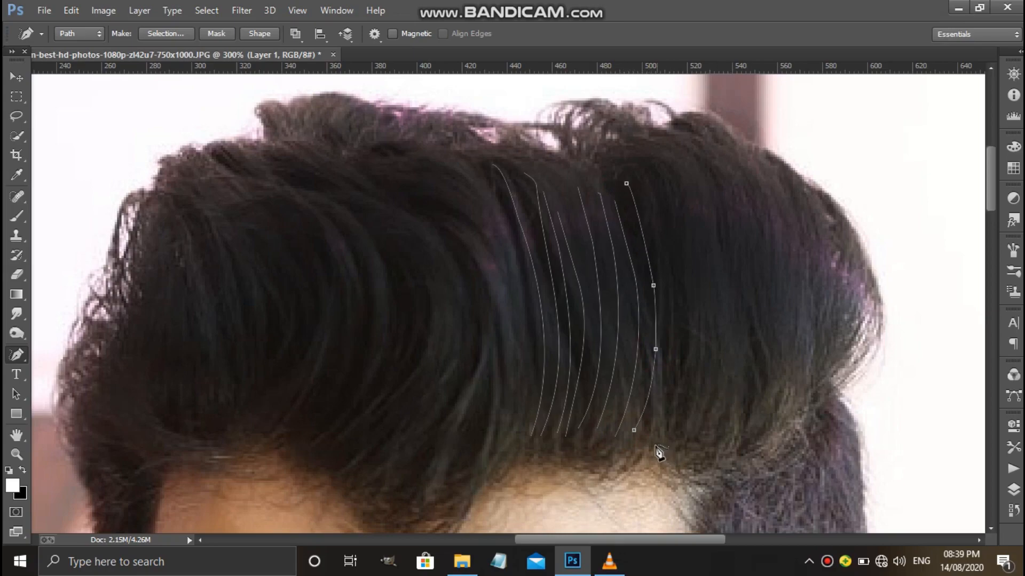
# Add five more curved freeform strand paths from the hairline to the upper quiff, continuing the row rightward.
pyautogui.moveTo(649, 432)
pyautogui.mouseDown()
pyautogui.moveTo(665, 406)
pyautogui.moveTo(659, 172)
pyautogui.mouseUp()
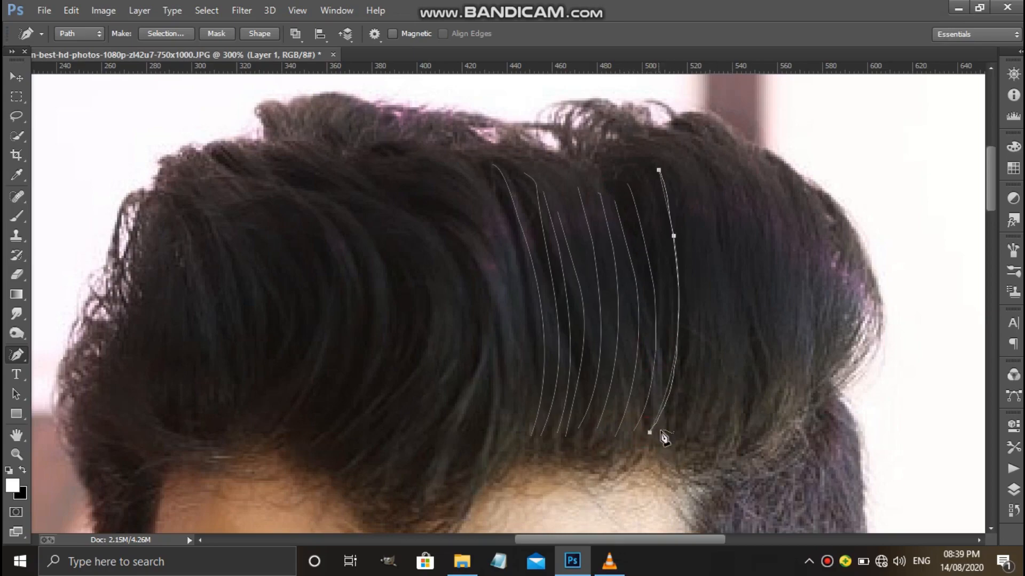
pyautogui.moveTo(666, 437); pyautogui.dragTo(685, 175)
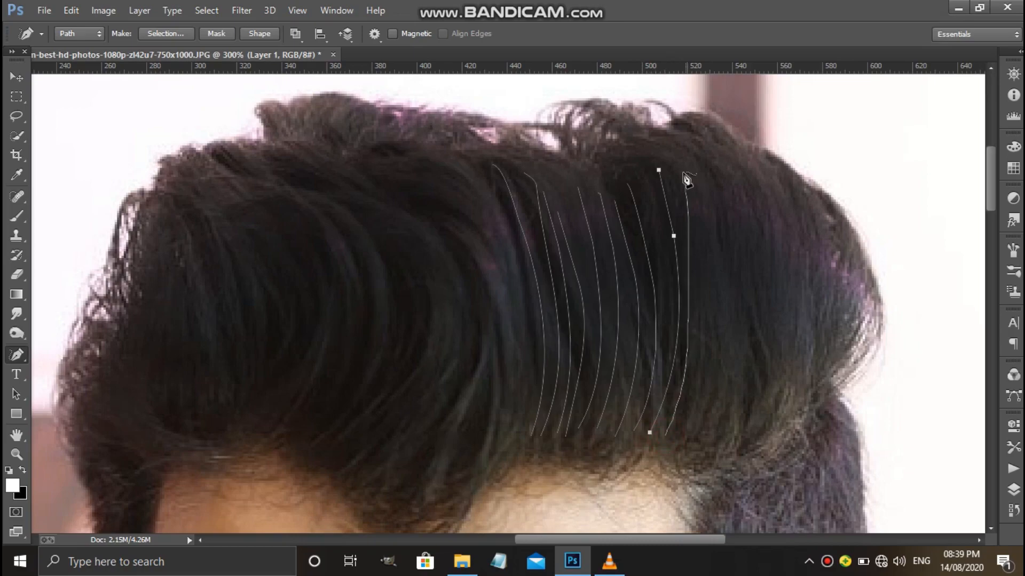
pyautogui.moveTo(685, 435)
pyautogui.mouseDown()
pyautogui.moveTo(706, 233)
pyautogui.moveTo(690, 149)
pyautogui.mouseUp()
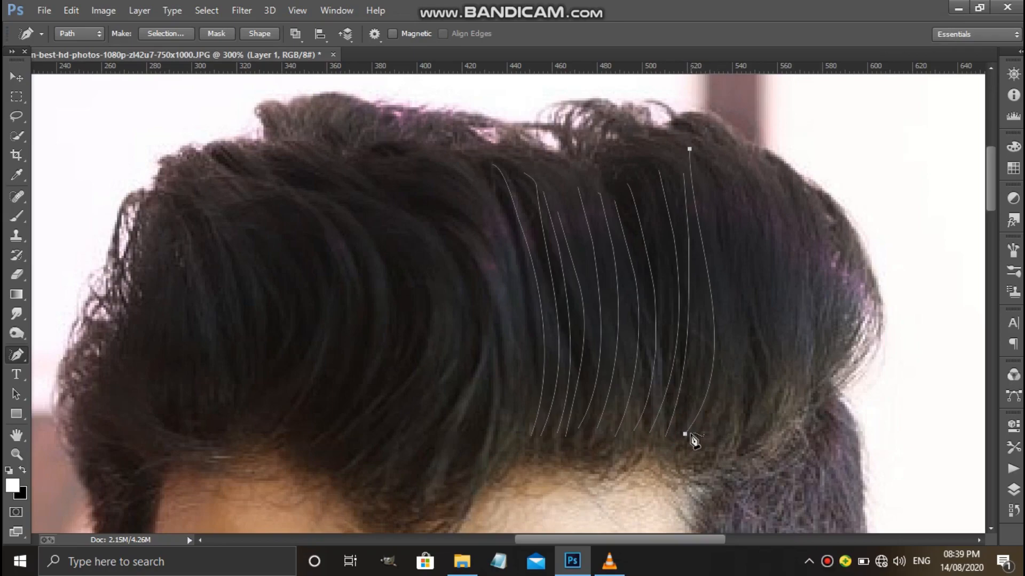
pyautogui.moveTo(699, 433)
pyautogui.mouseDown()
pyautogui.moveTo(738, 324)
pyautogui.moveTo(714, 167)
pyautogui.mouseUp()
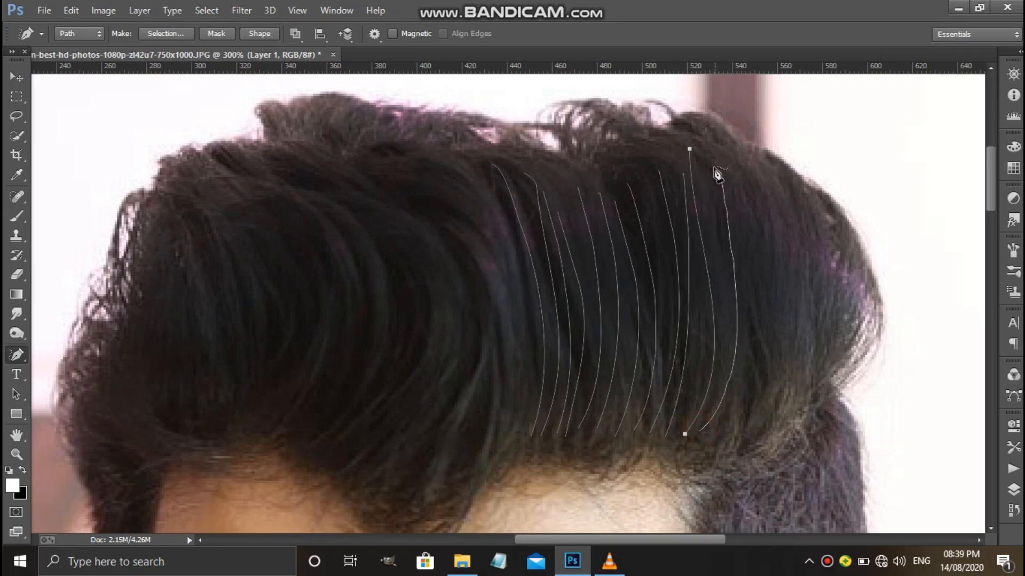
pyautogui.moveTo(719, 430)
pyautogui.mouseDown()
pyautogui.moveTo(735, 416)
pyautogui.moveTo(746, 180)
pyautogui.mouseUp()
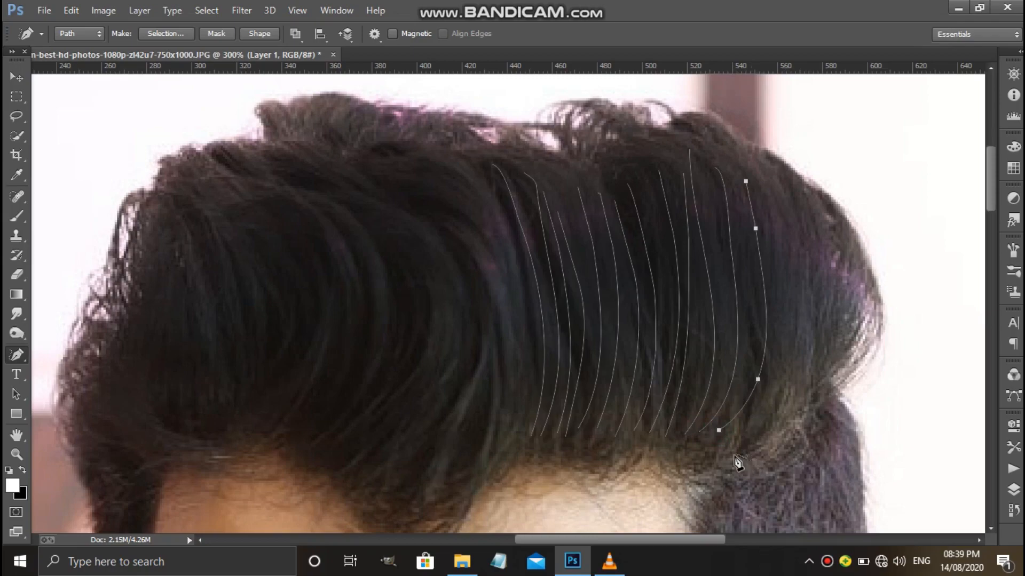
# Complete the right end of the row with further freeform strand paths following the curved outer edge of the hair.
pyautogui.moveTo(728, 439)
pyautogui.mouseDown()
pyautogui.moveTo(786, 331)
pyautogui.moveTo(784, 213)
pyautogui.mouseUp()
pyautogui.moveTo(798, 380); pyautogui.dragTo(795, 165)
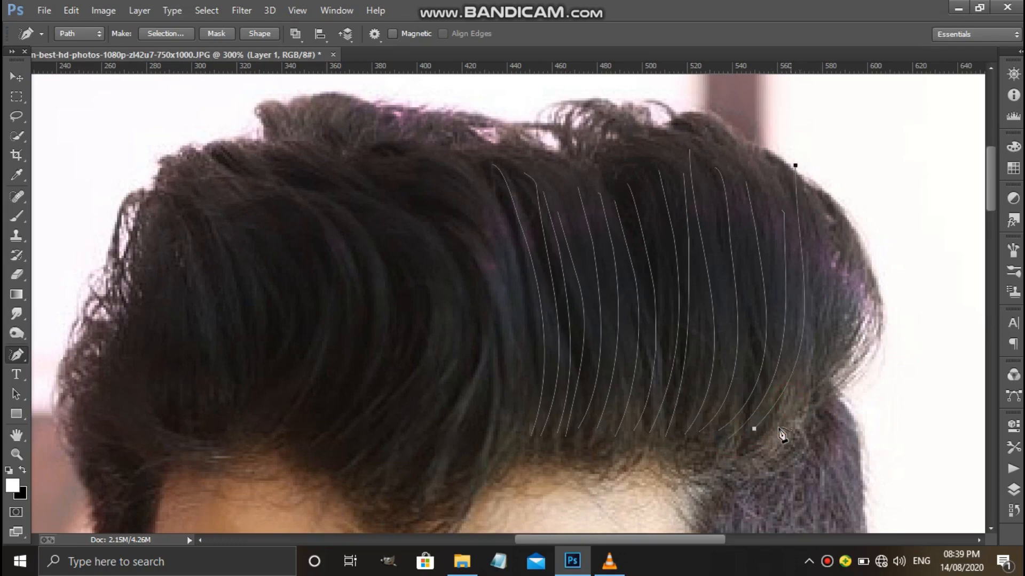
pyautogui.moveTo(813, 387)
pyautogui.mouseDown()
pyautogui.moveTo(830, 279)
pyautogui.moveTo(828, 201)
pyautogui.mouseUp()
pyautogui.moveTo(826, 391); pyautogui.dragTo(875, 317)
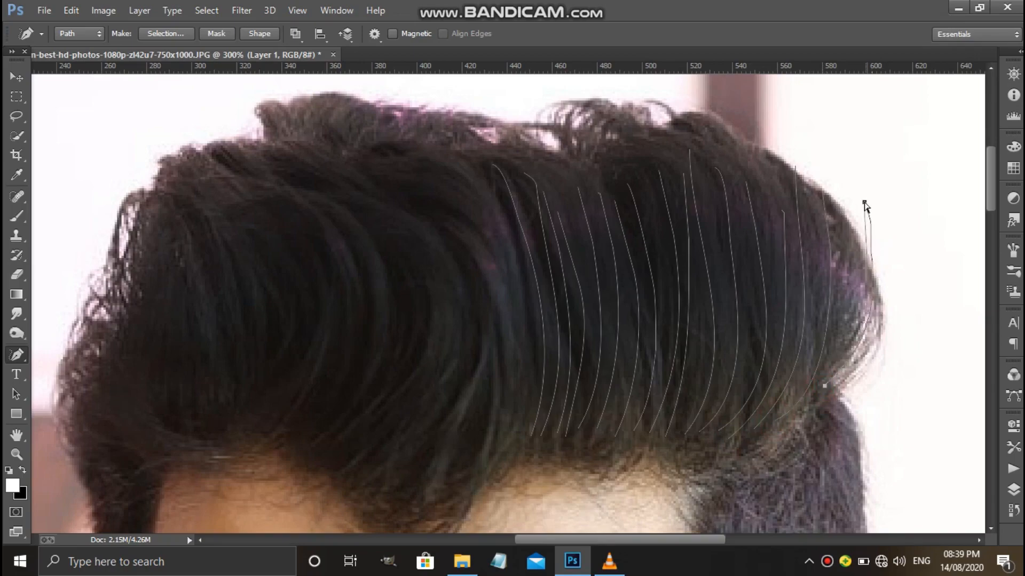
pyautogui.hotkey('ctrl', 'z')
pyautogui.moveTo(855, 292); pyautogui.dragTo(850, 232)
pyautogui.moveTo(832, 368); pyautogui.dragTo(837, 188)
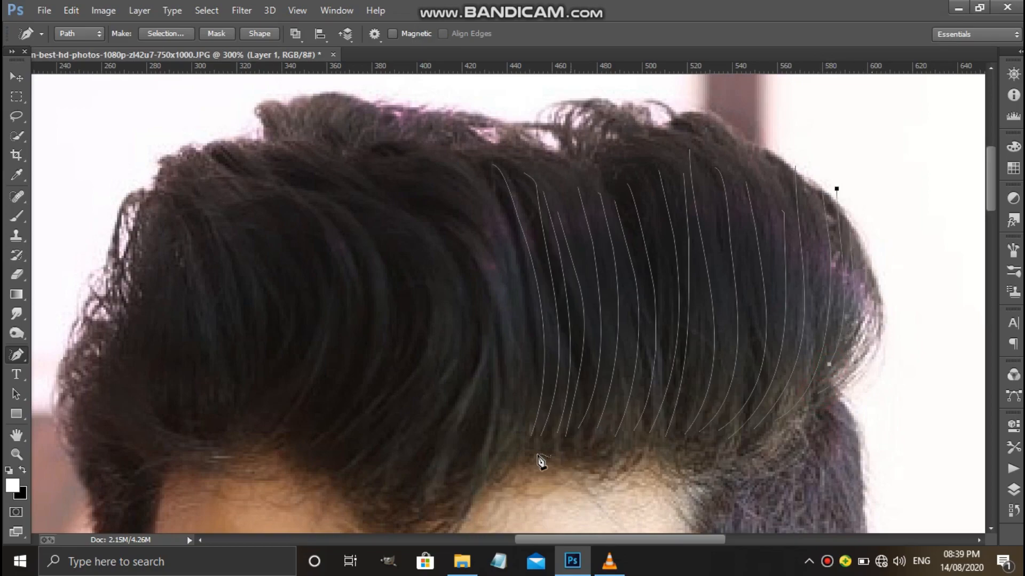
pyautogui.moveTo(521, 436)
pyautogui.mouseDown()
pyautogui.moveTo(488, 188)
pyautogui.moveTo(512, 407)
pyautogui.moveTo(502, 404)
pyautogui.mouseUp()
pyautogui.hotkey('ctrl', 'z')
pyautogui.hotkey('ctrl', 'z')
# Draw four curved freeform strand paths left of the existing row, between the top of the hair and the hairline.
pyautogui.moveTo(473, 163)
pyautogui.mouseDown()
pyautogui.moveTo(504, 264)
pyautogui.moveTo(508, 428)
pyautogui.mouseUp()
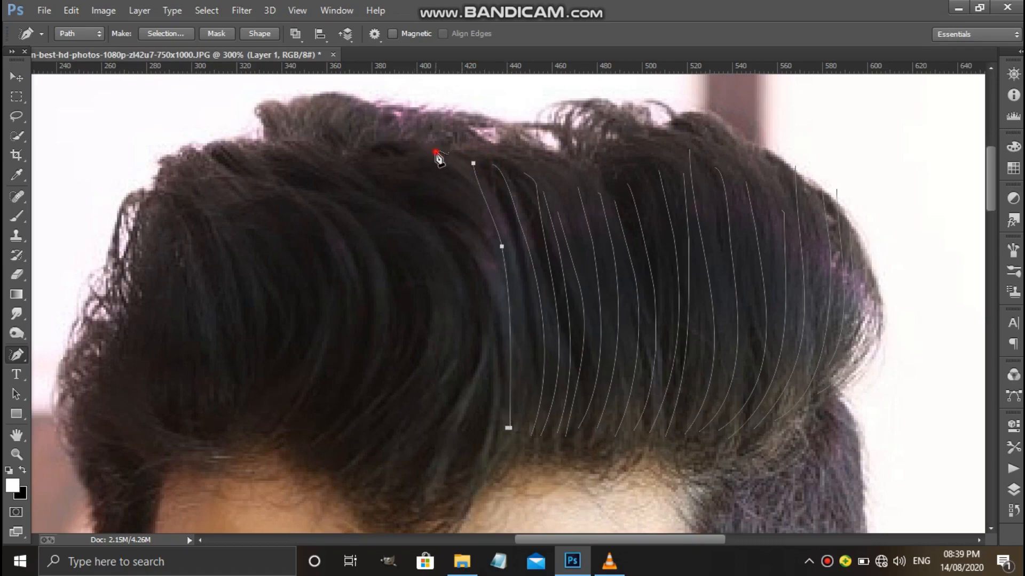
pyautogui.moveTo(438, 157)
pyautogui.mouseDown()
pyautogui.moveTo(465, 372)
pyautogui.moveTo(451, 407)
pyautogui.mouseUp()
pyautogui.hotkey('ctrl', 'z')
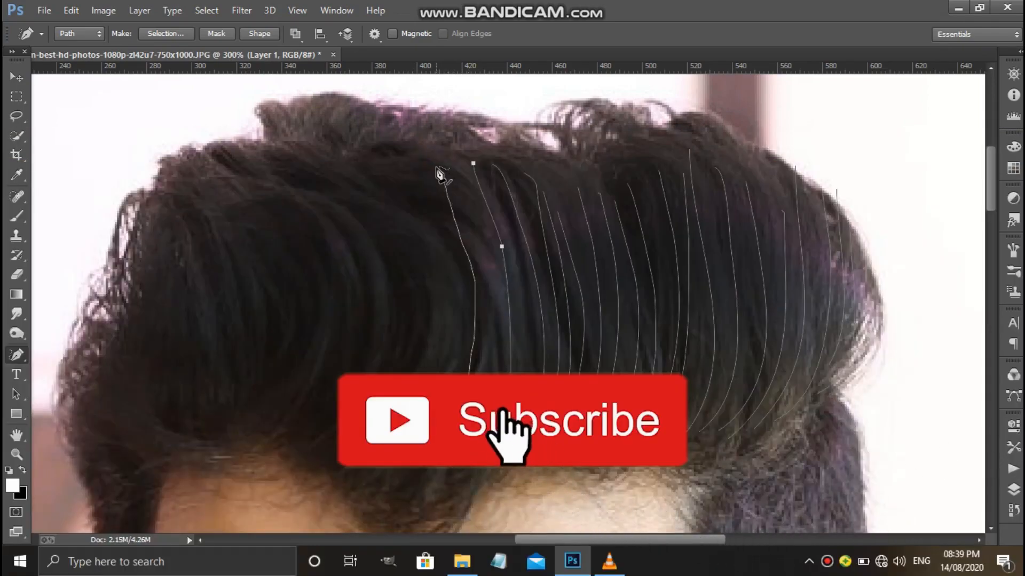
pyautogui.moveTo(436, 169); pyautogui.dragTo(436, 167)
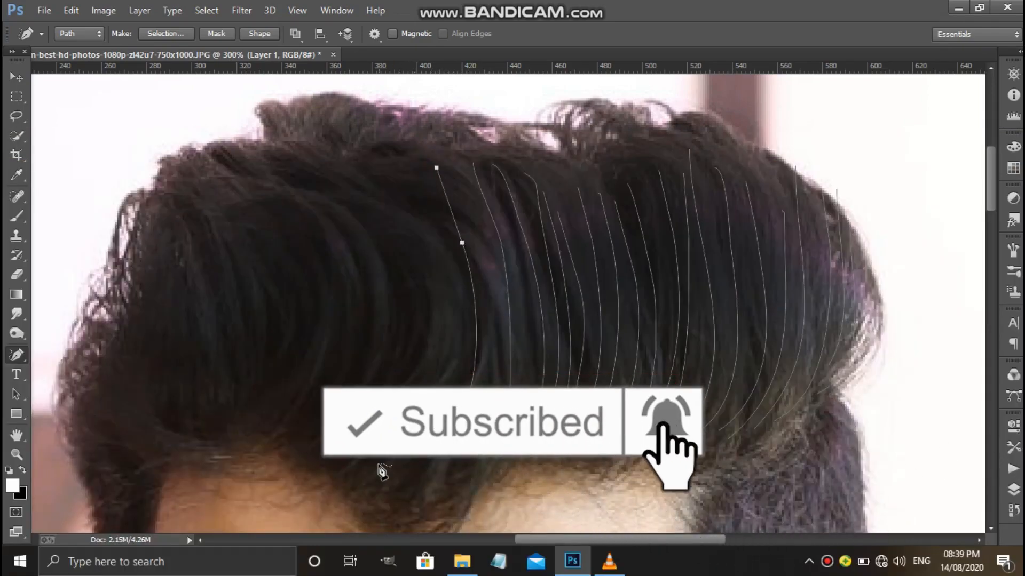
pyautogui.moveTo(378, 466); pyautogui.dragTo(406, 160)
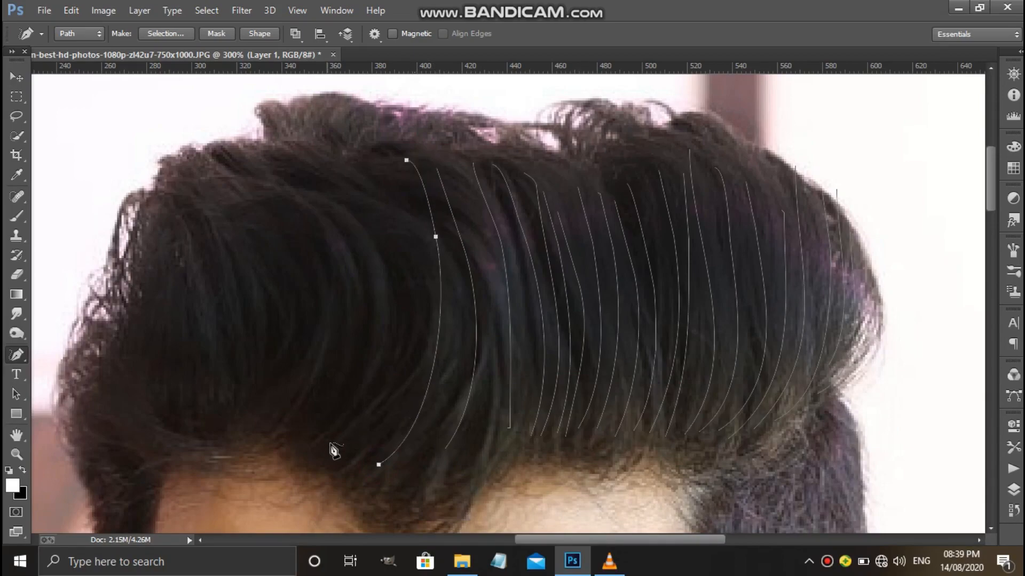
pyautogui.moveTo(353, 454)
pyautogui.mouseDown()
pyautogui.moveTo(384, 412)
pyautogui.moveTo(407, 183)
pyautogui.moveTo(395, 158)
pyautogui.mouseUp()
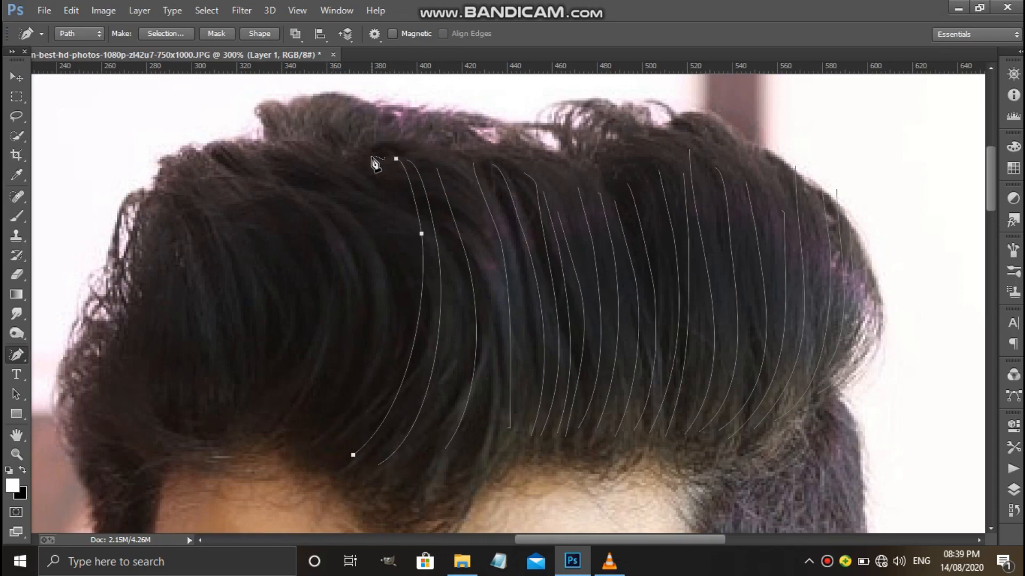
pyautogui.moveTo(370, 157)
pyautogui.mouseDown()
pyautogui.moveTo(381, 319)
pyautogui.moveTo(331, 396)
pyautogui.mouseUp()
pyautogui.hotkey('ctrl', 'z')
pyautogui.click(340, 453)
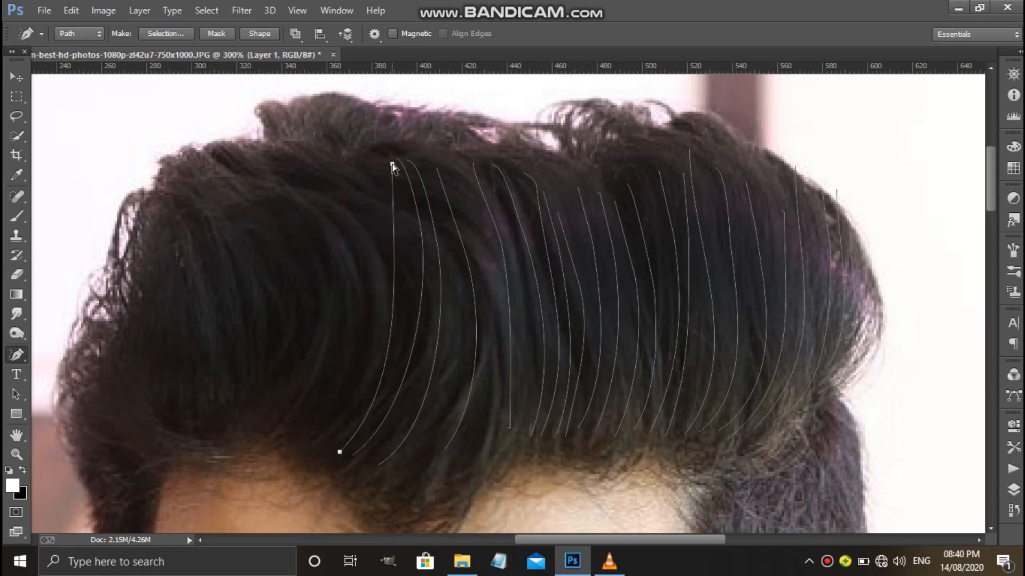
pyautogui.click(393, 162)
pyautogui.moveTo(337, 432); pyautogui.dragTo(337, 431)
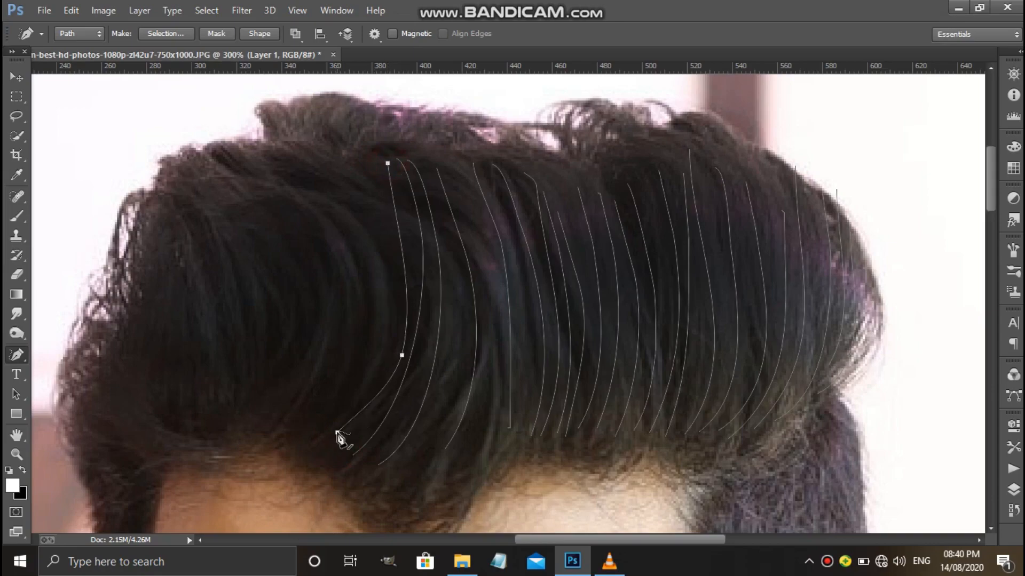
pyautogui.hotkey('ctrl', 'z')
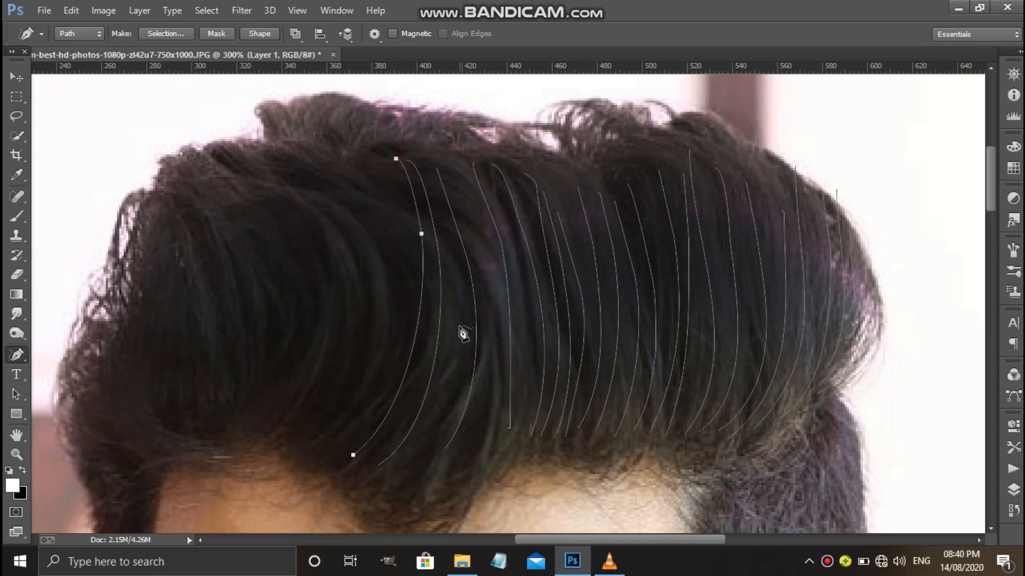
# Deselect the last strand path and switch to the Brush Tool with a 2 px tip.
pyautogui.press('Escape')
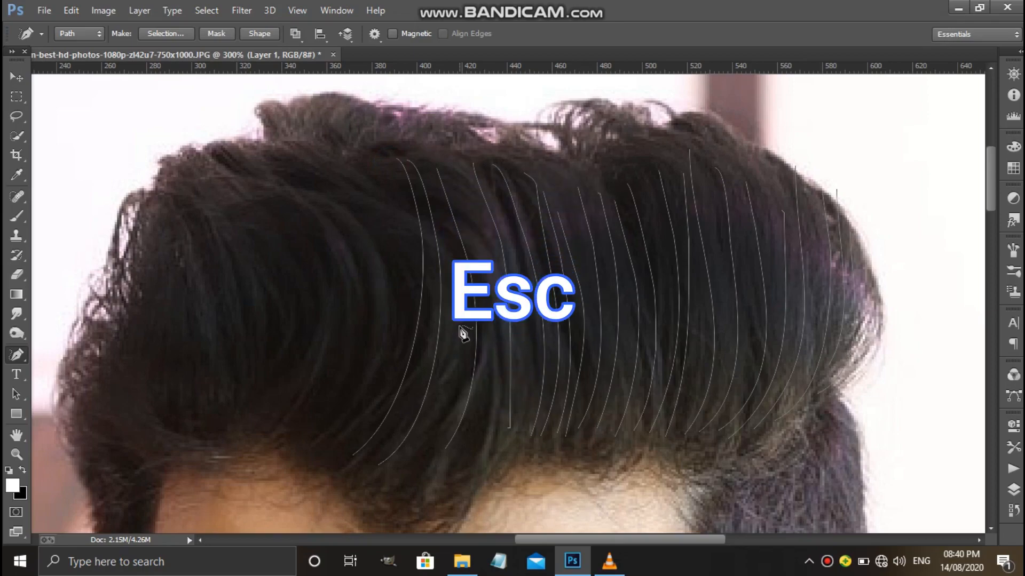
pyautogui.click(22, 217)
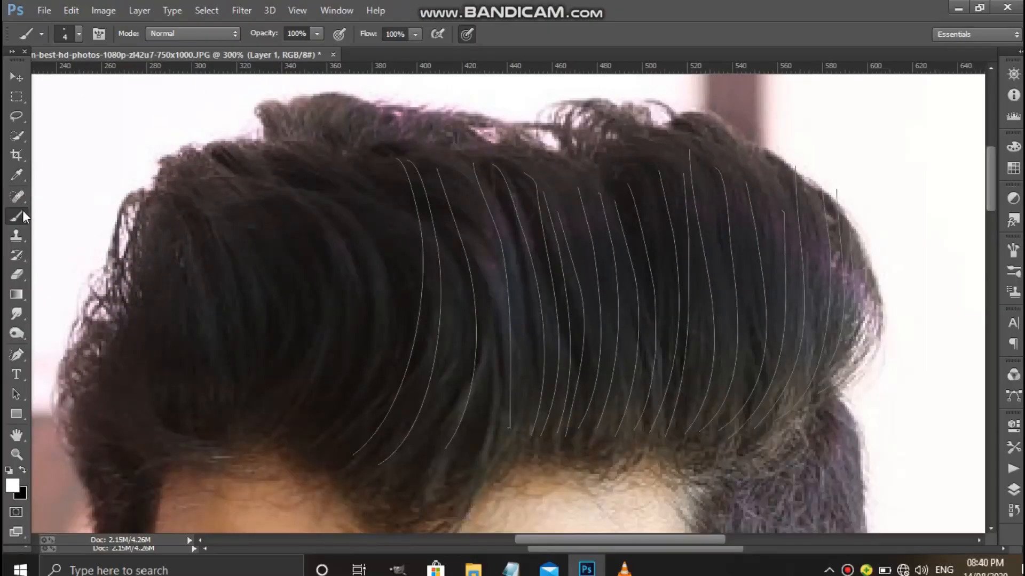
pyautogui.rightClick(40, 212)
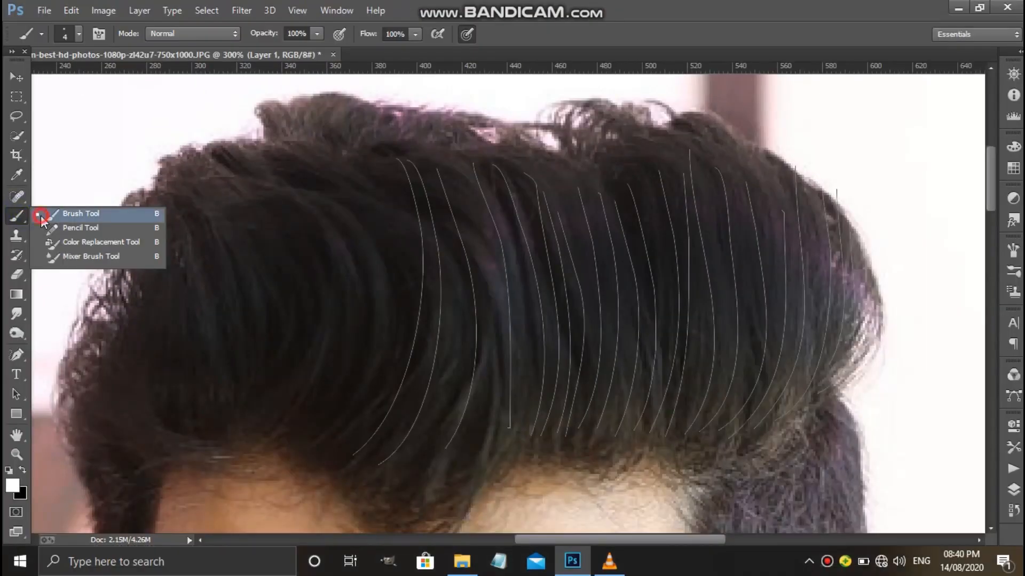
pyautogui.click(42, 214)
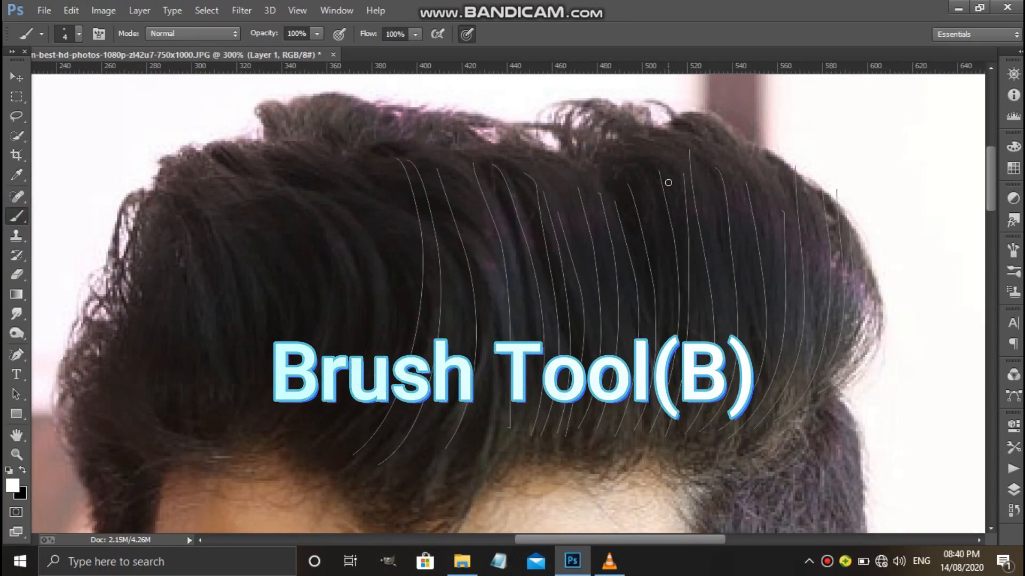
pyautogui.press('[')
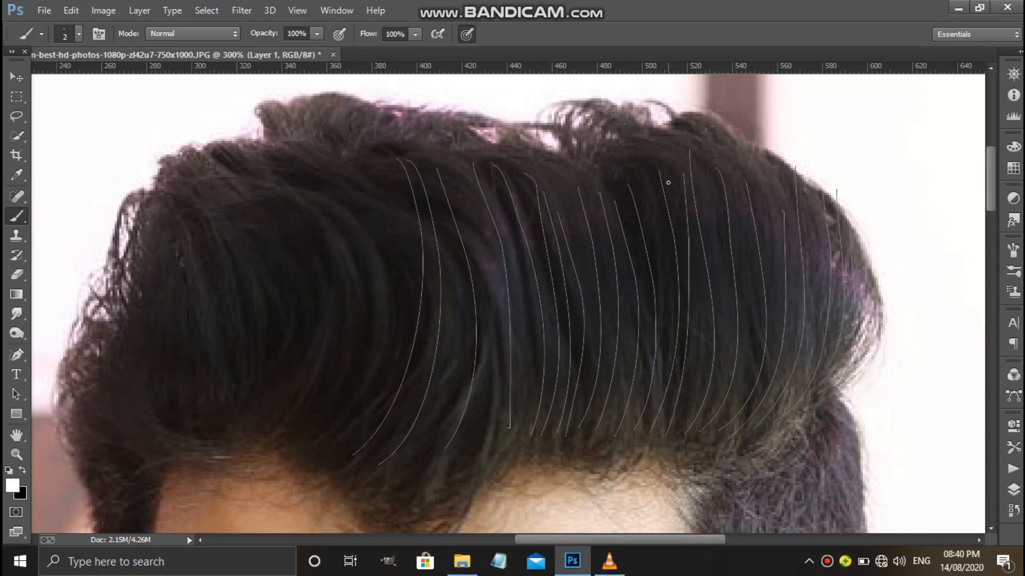
# Set the foreground color to bright purple, c000ff.
pyautogui.click(11, 486)
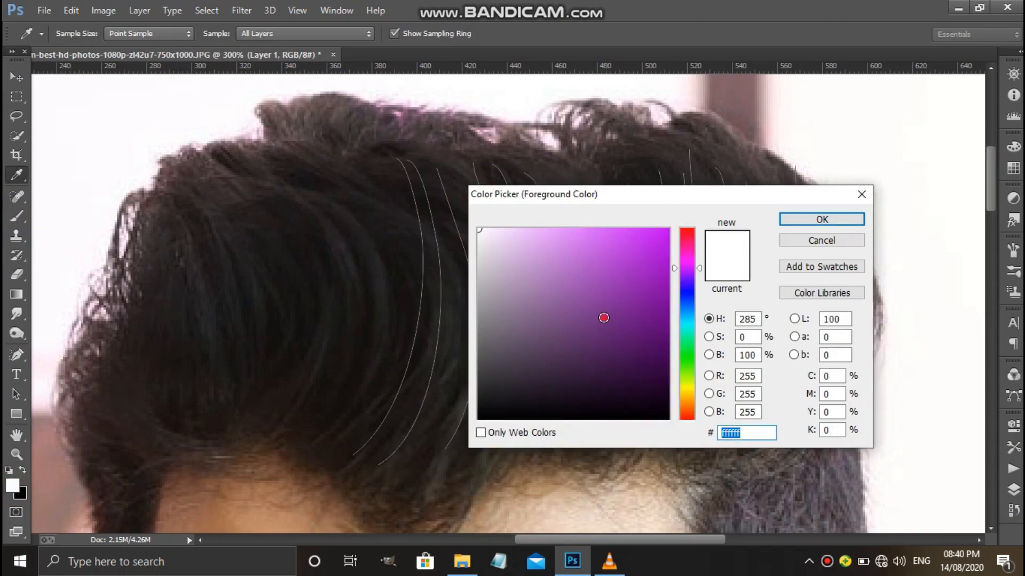
pyautogui.moveTo(604, 317); pyautogui.dragTo(677, 176)
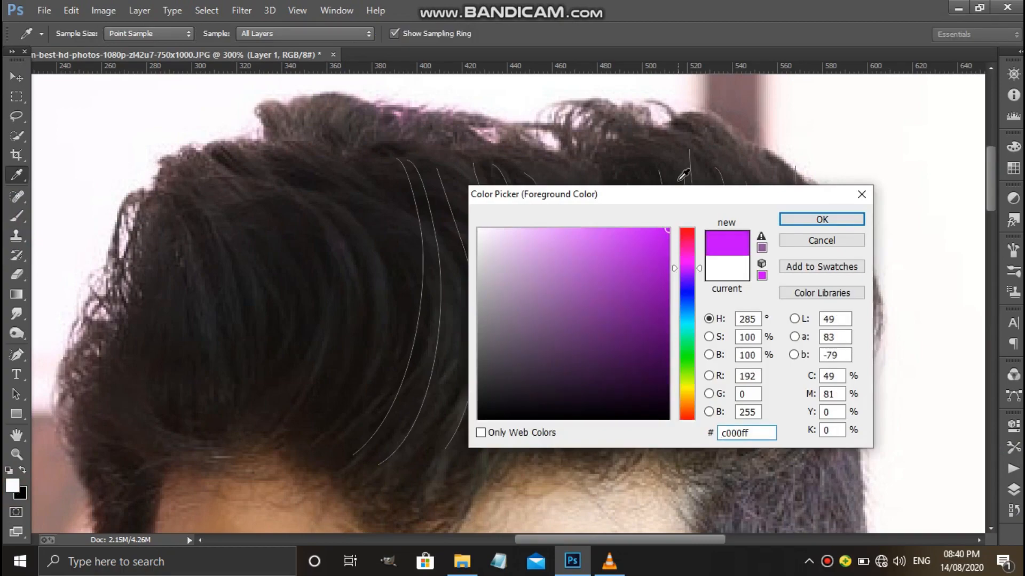
pyautogui.click(786, 217)
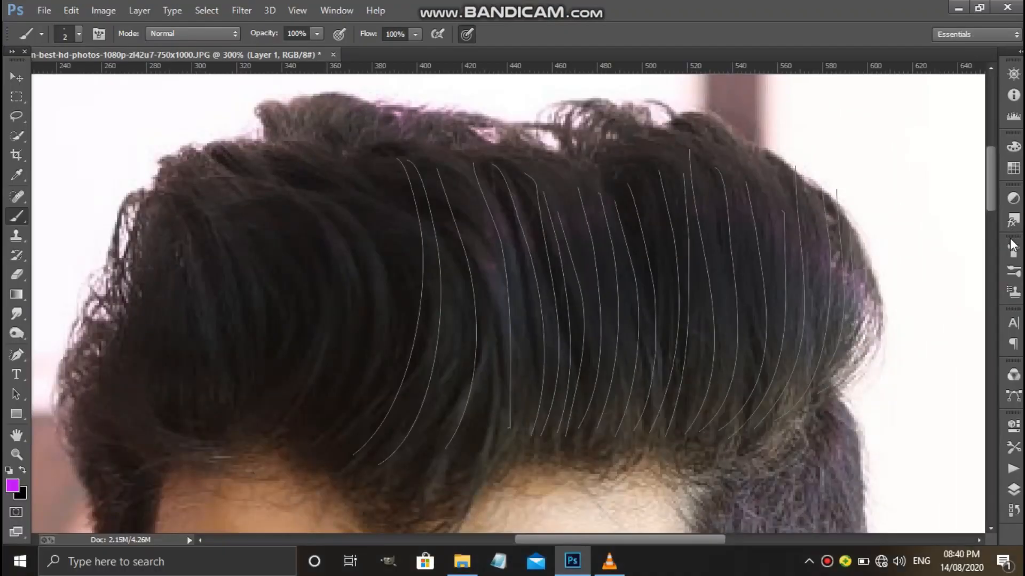
# Make sure Shape Dynamics is enabled for the brush, with the size jitter control set to Pen Pressure.
pyautogui.click(1012, 245)
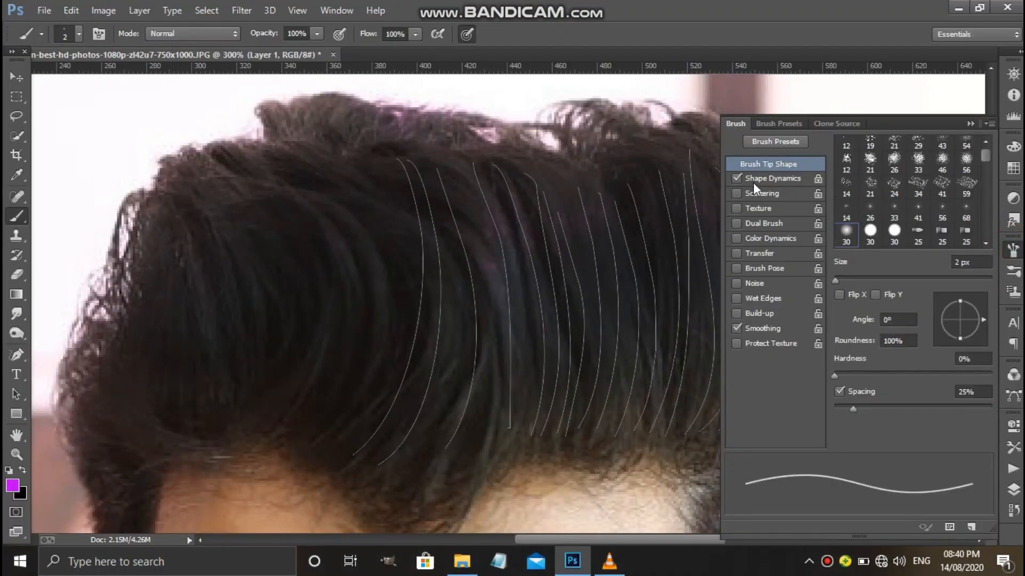
pyautogui.click(739, 178)
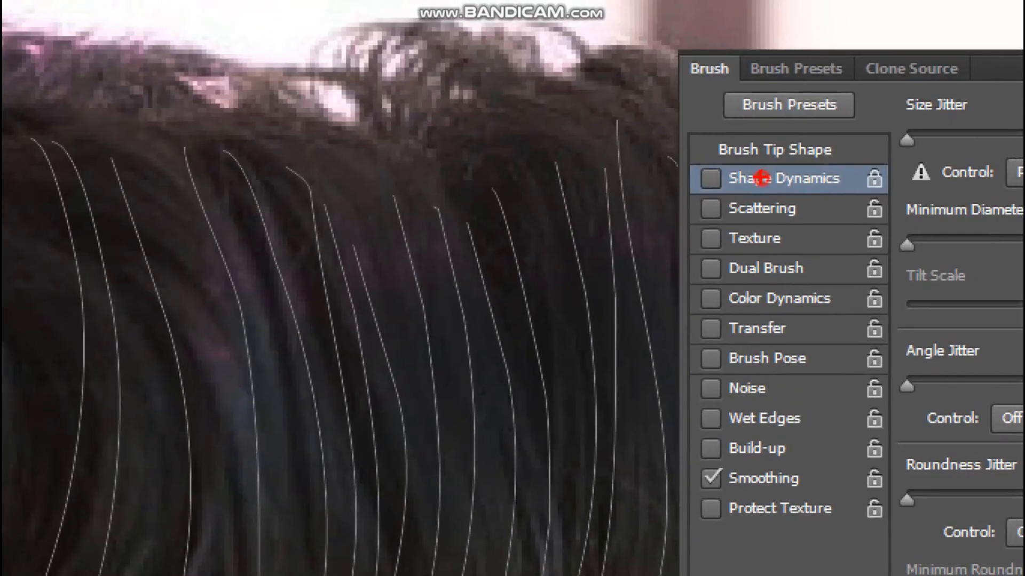
pyautogui.moveTo(724, 152)
pyautogui.mouseDown()
pyautogui.moveTo(758, 149)
pyautogui.moveTo(779, 175)
pyautogui.moveTo(699, 198)
pyautogui.moveTo(688, 174)
pyautogui.moveTo(727, 164)
pyautogui.mouseUp()
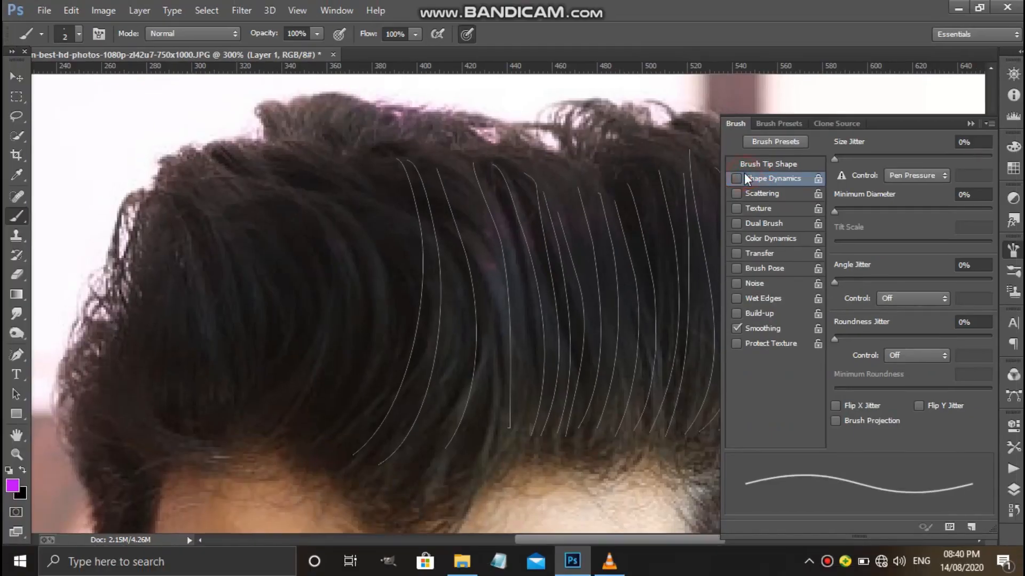
pyautogui.click(736, 178)
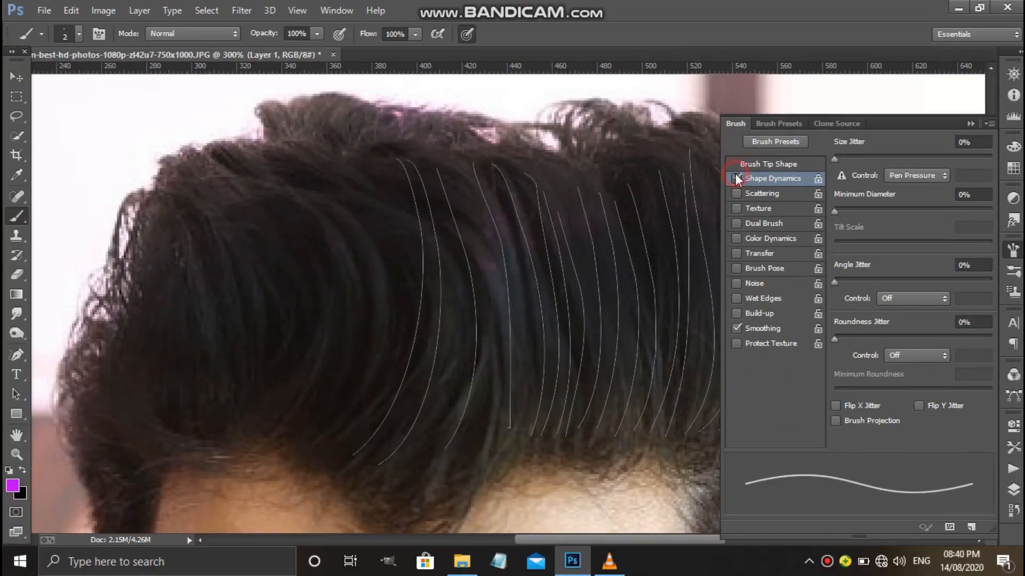
pyautogui.click(937, 175)
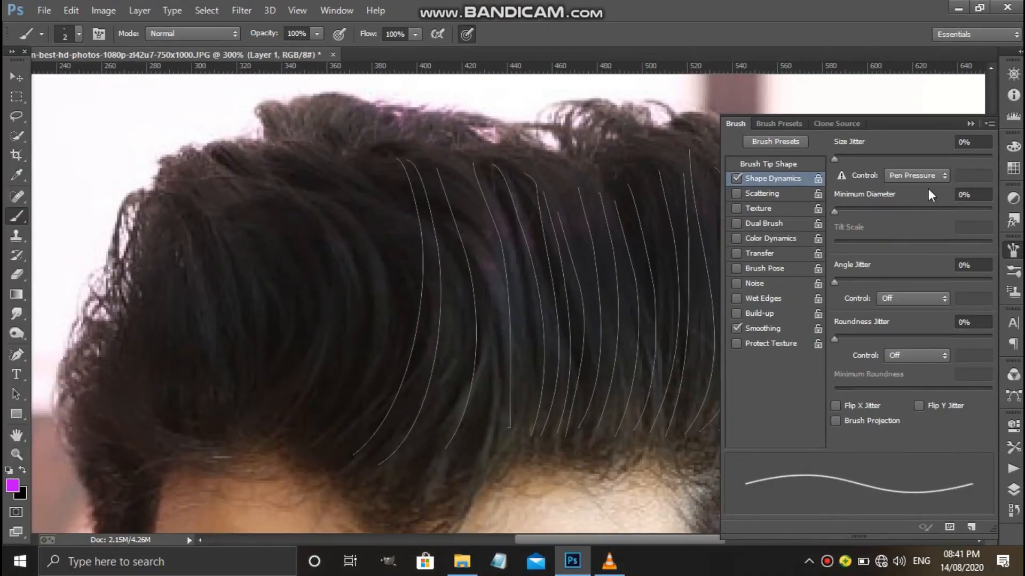
pyautogui.click(1015, 249)
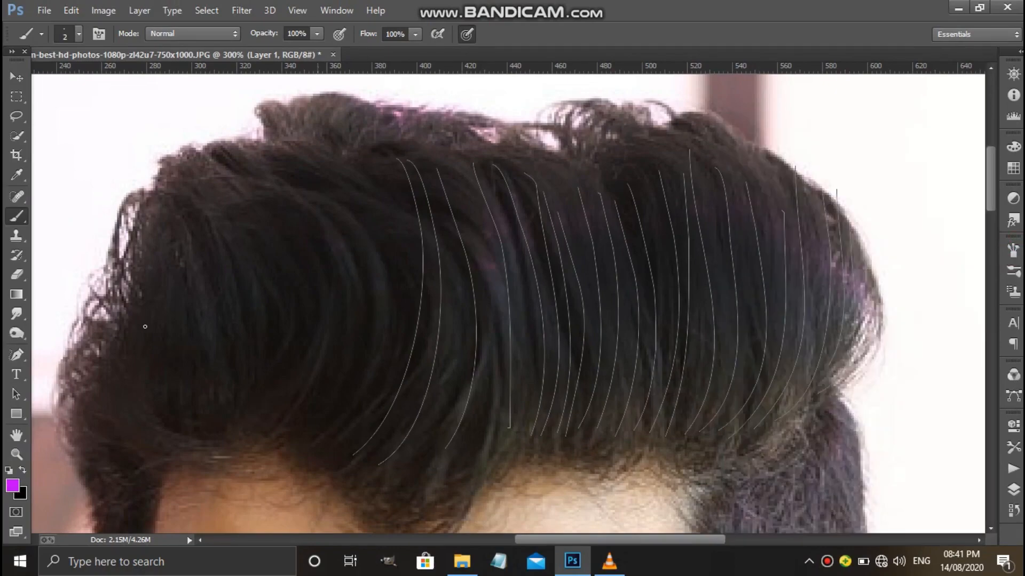
# Stroke all the strand paths using the Brush with Simulate Pressure enabled, and dismiss the path outlines.
pyautogui.click(24, 357)
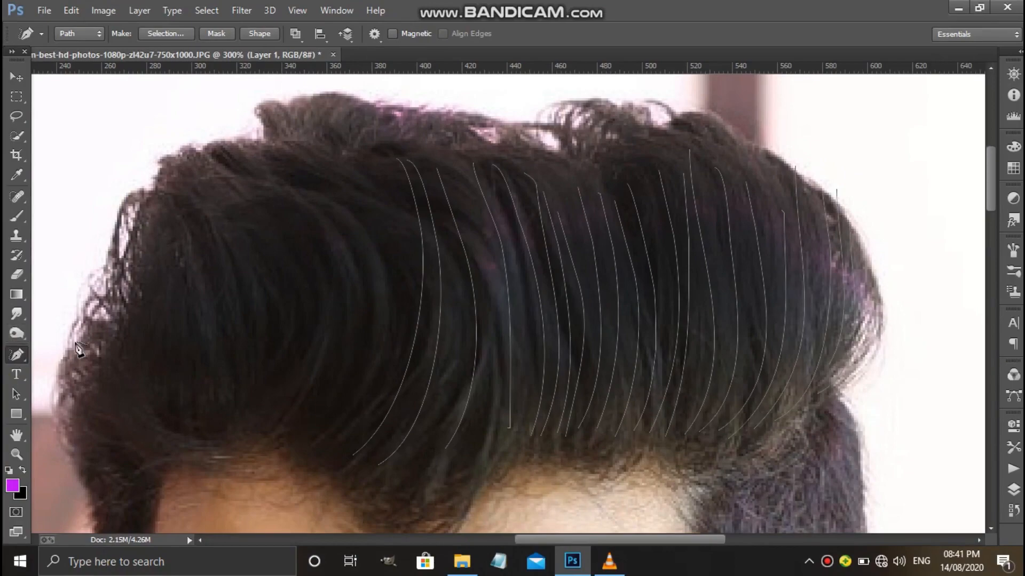
pyautogui.click(514, 194)
pyautogui.rightClick(514, 193)
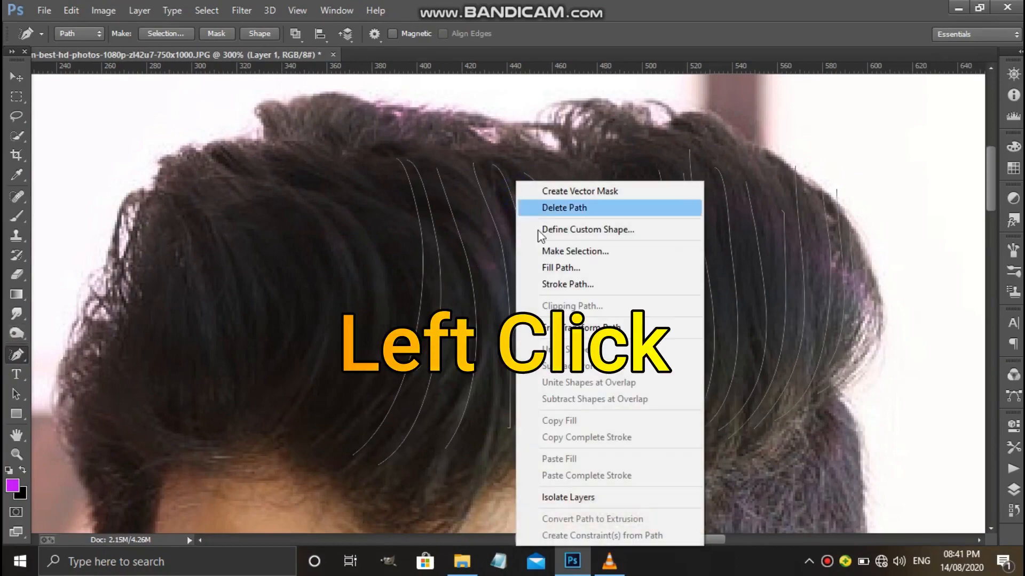
pyautogui.click(565, 286)
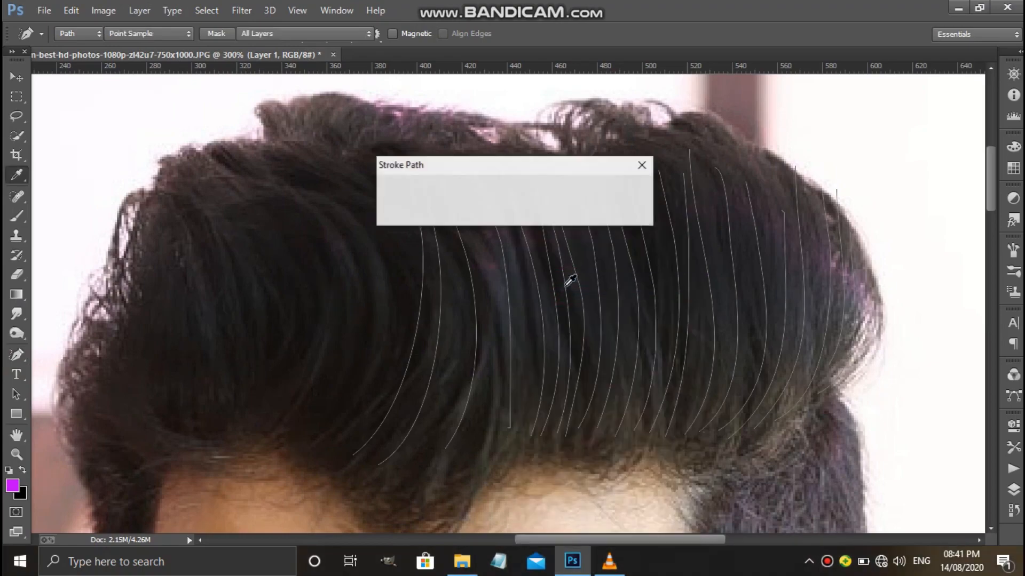
pyautogui.click(570, 192)
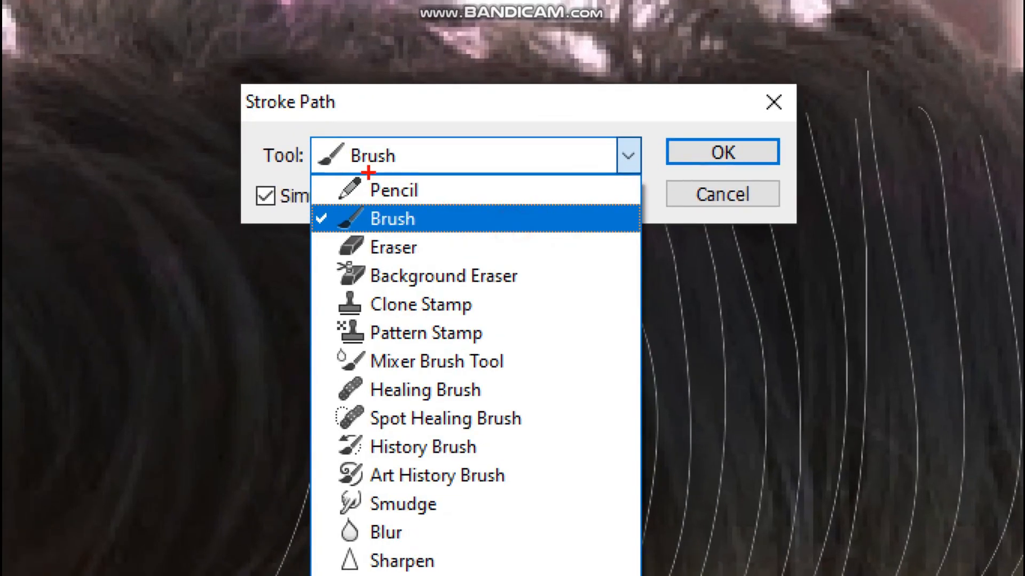
pyautogui.moveTo(372, 199)
pyautogui.mouseDown()
pyautogui.moveTo(442, 218)
pyautogui.moveTo(293, 246)
pyautogui.moveTo(343, 201)
pyautogui.moveTo(378, 199)
pyautogui.mouseUp()
pyautogui.press('Escape')
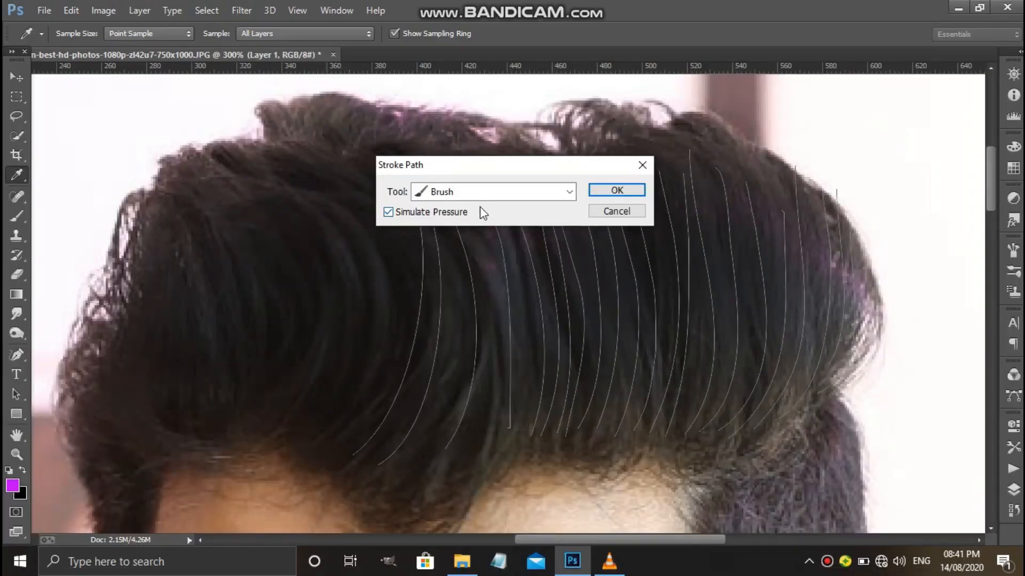
pyautogui.click(390, 211)
pyautogui.click(390, 211)
pyautogui.click(605, 191)
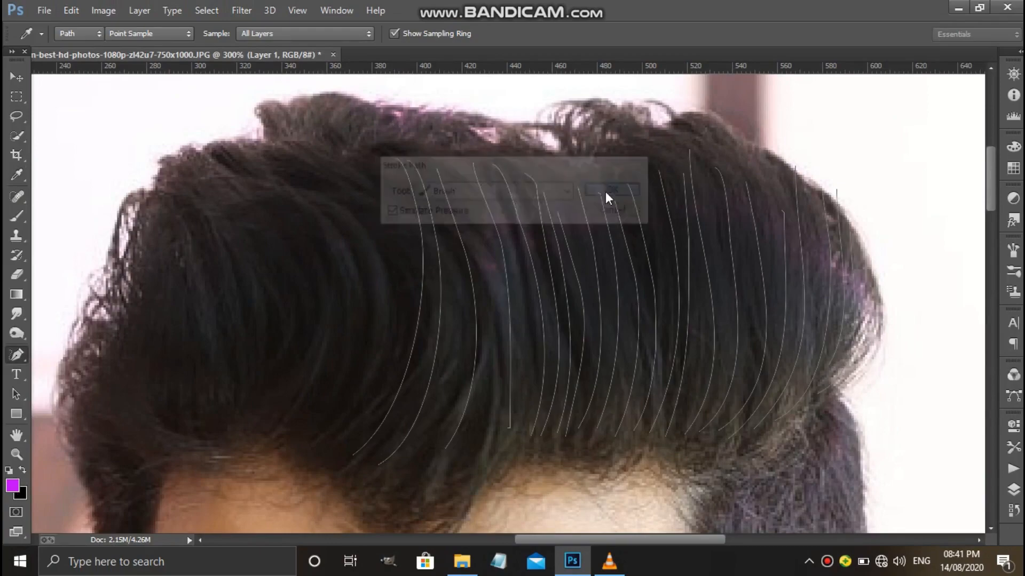
pyautogui.press('Escape')
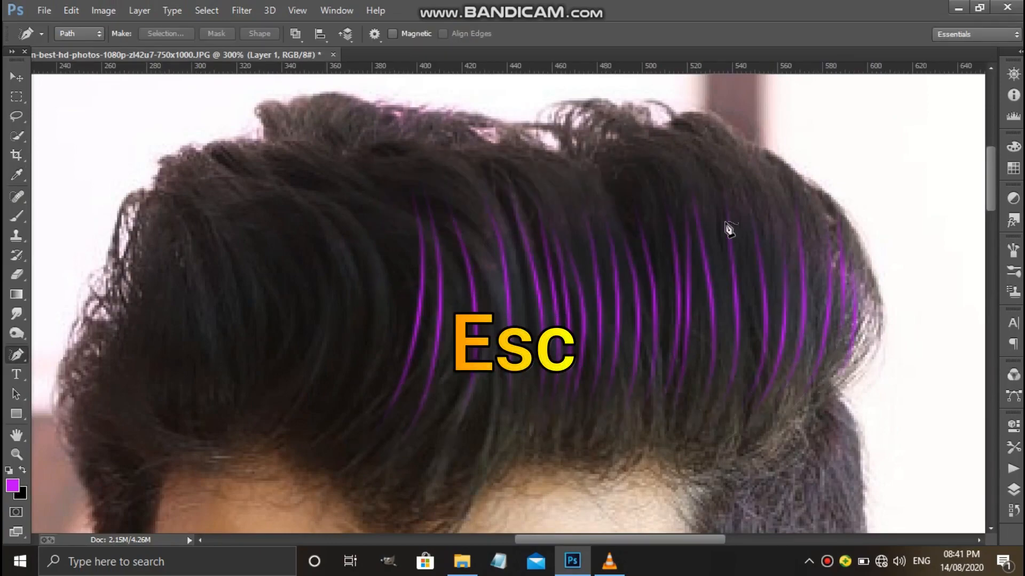